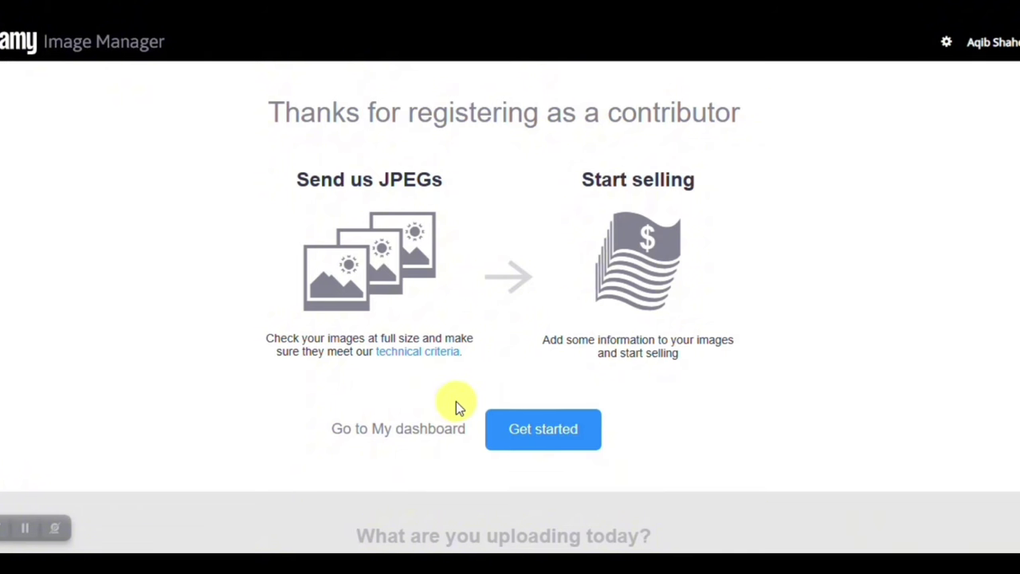
Open the technical criteria in a new tab and examine the How to pass QC guidelines, including the JPEG file size requirement
right_click(428, 357)
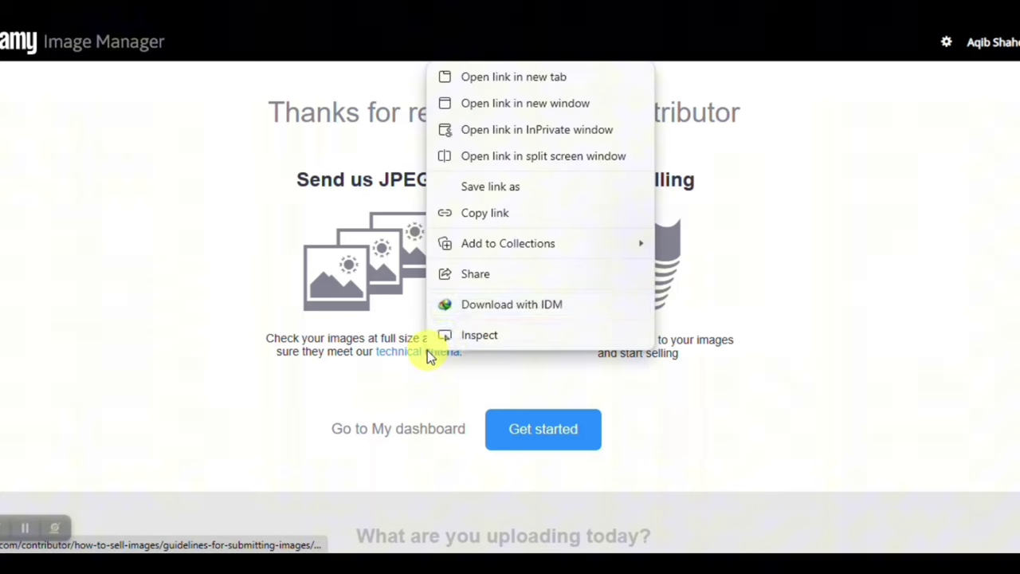
left_click(550, 78)
key("ctrl+Tab")
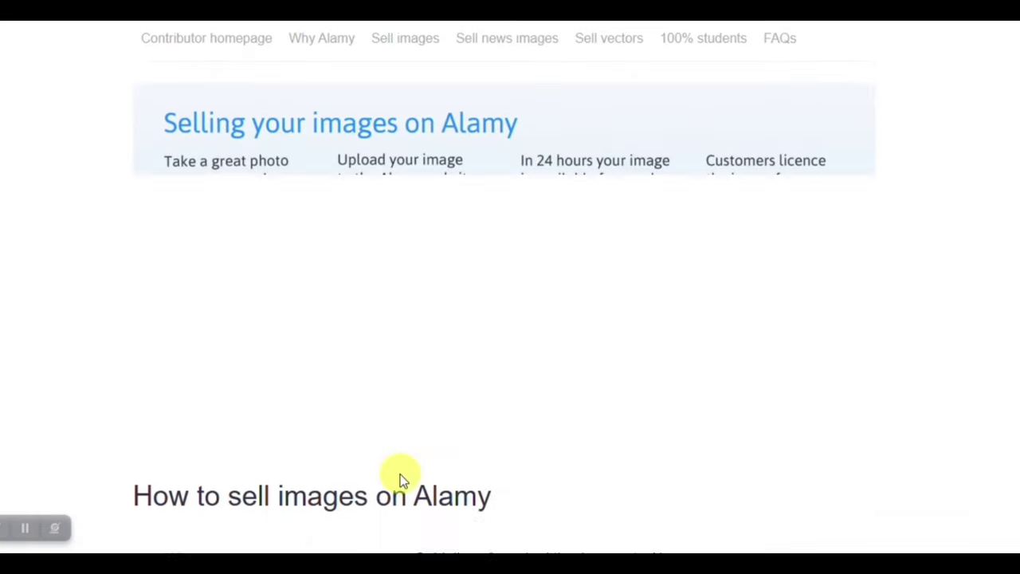
scroll(400, 474, "down", 1)
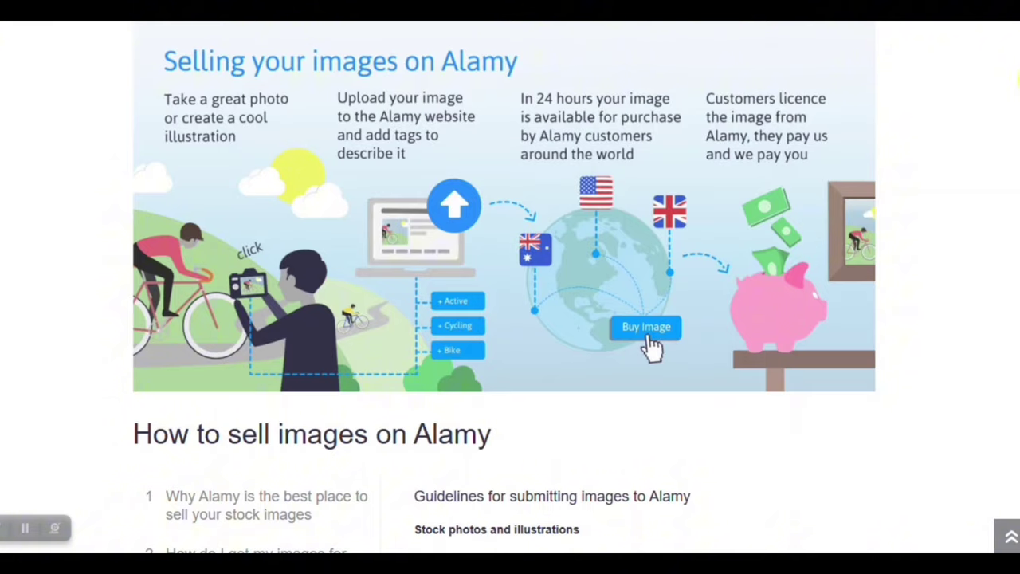
scroll(1014, 354, "down", 20)
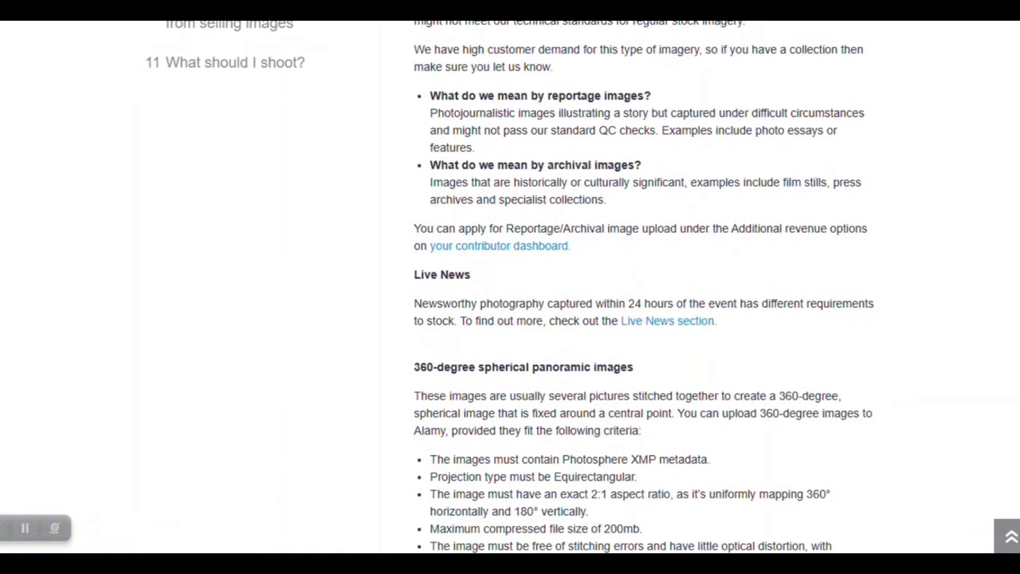
left_click_drag(1013, 355, 1018, 159)
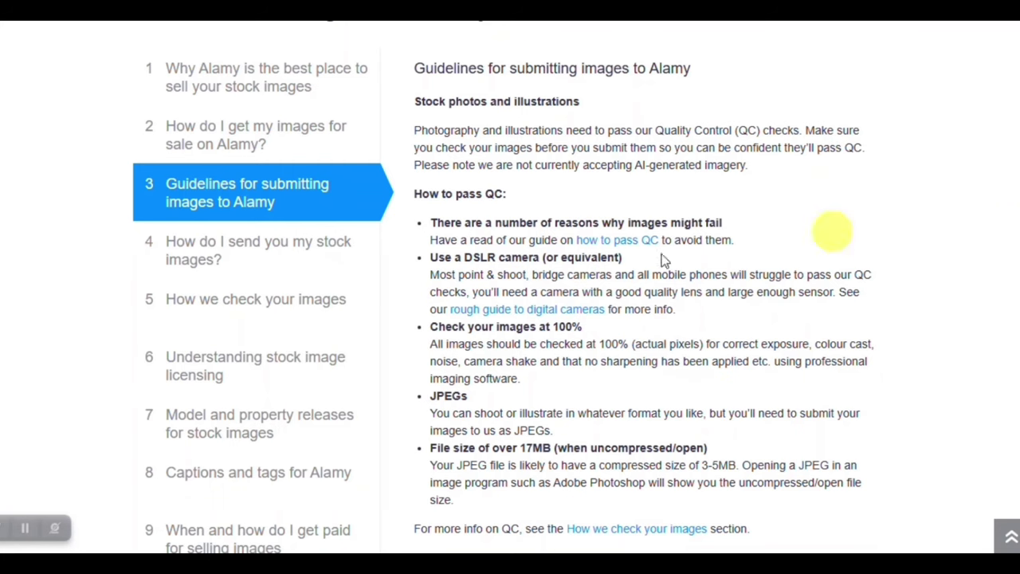
left_click_drag(529, 206, 418, 193)
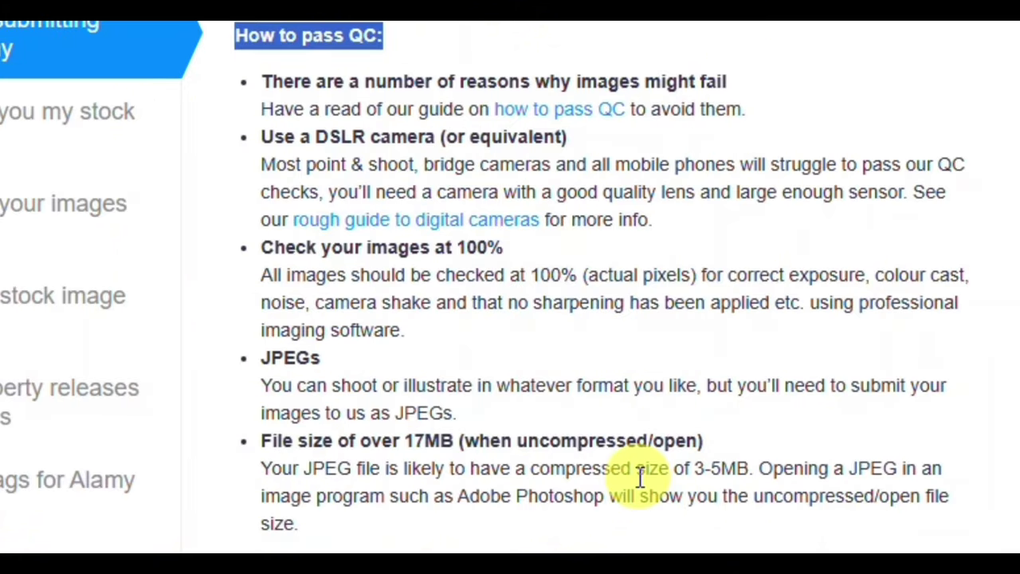
left_click_drag(737, 468, 696, 469)
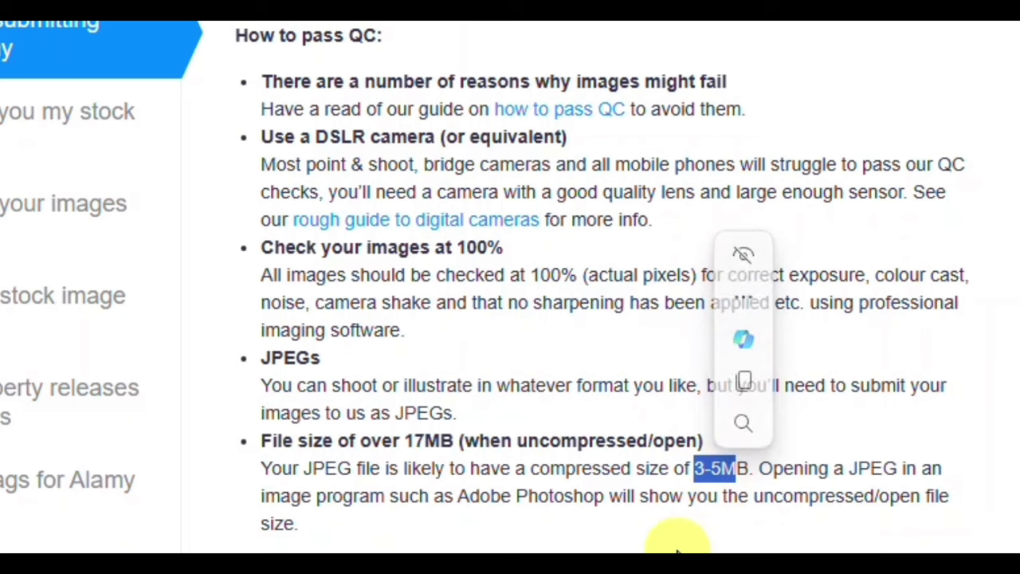
left_click(751, 497)
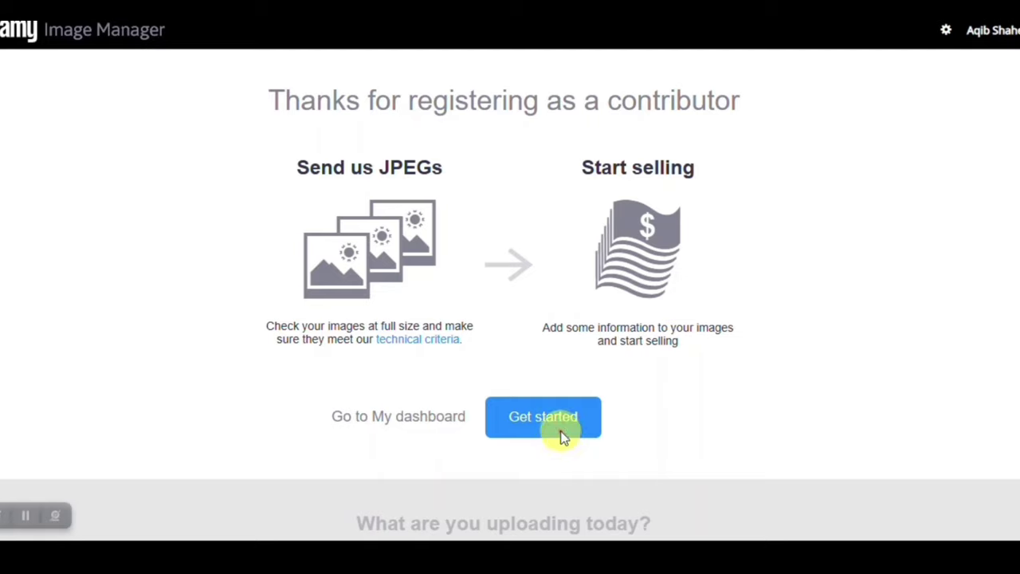
Start the first submission with Photograph under Stock as the upload route and continue to the image upload stage
left_click(562, 437)
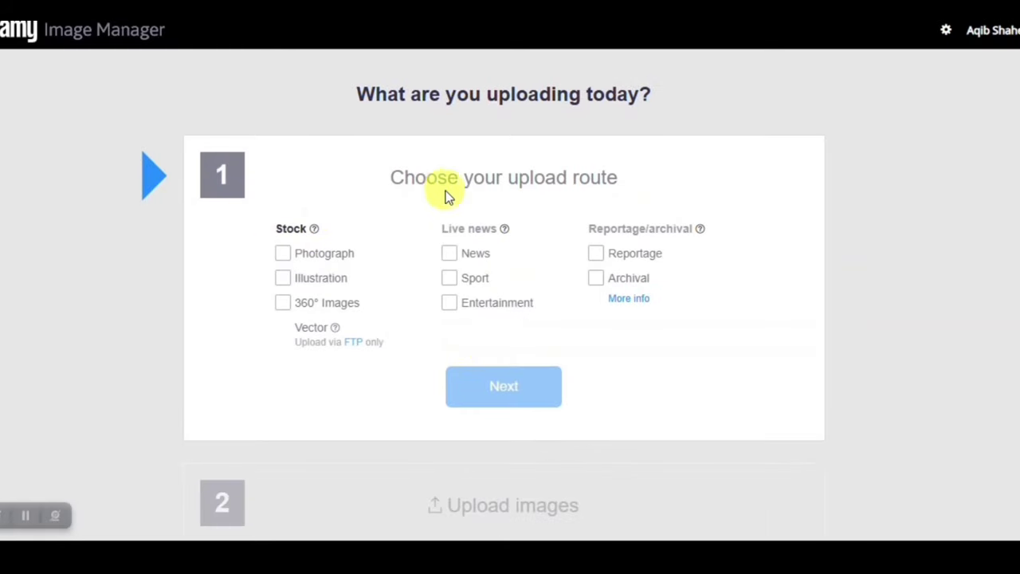
left_click(288, 250)
left_click(283, 284)
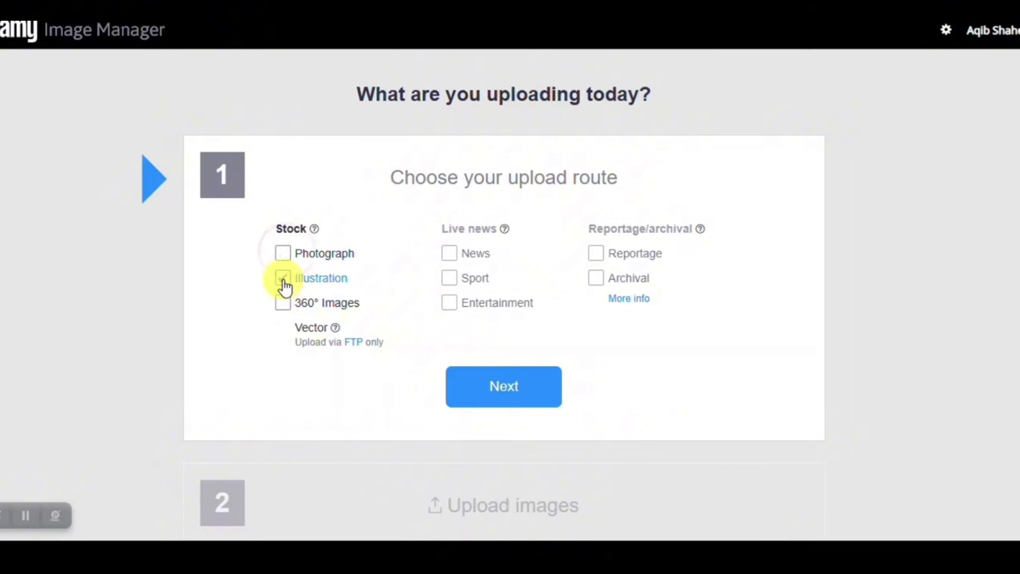
left_click(284, 254)
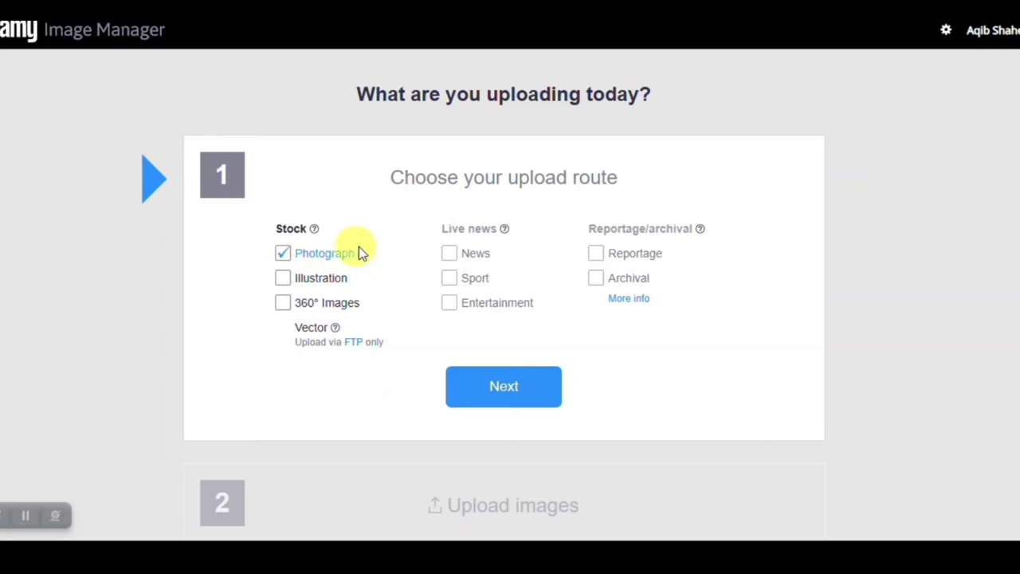
left_click_drag(375, 253, 296, 255)
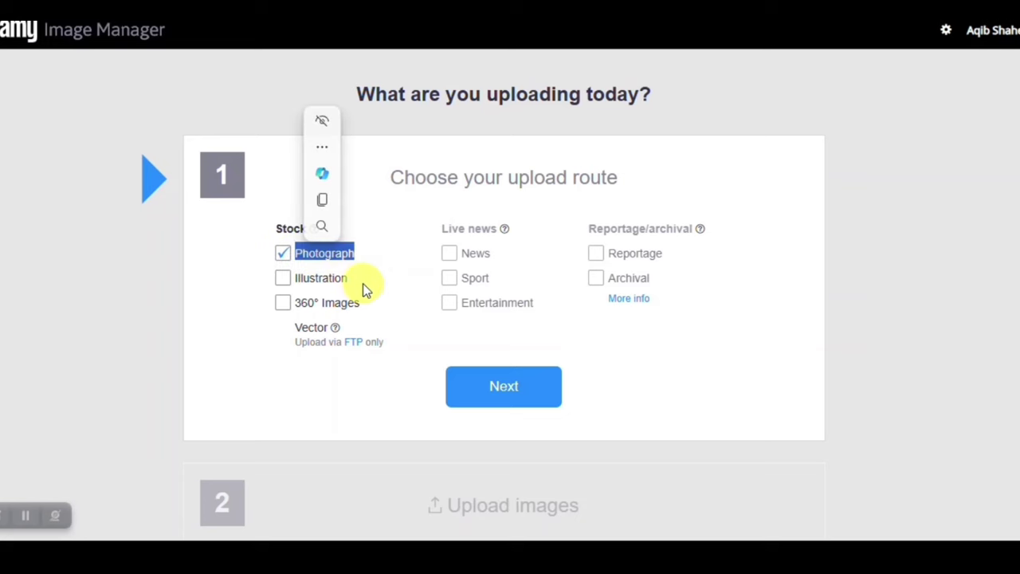
left_click_drag(363, 283, 297, 281)
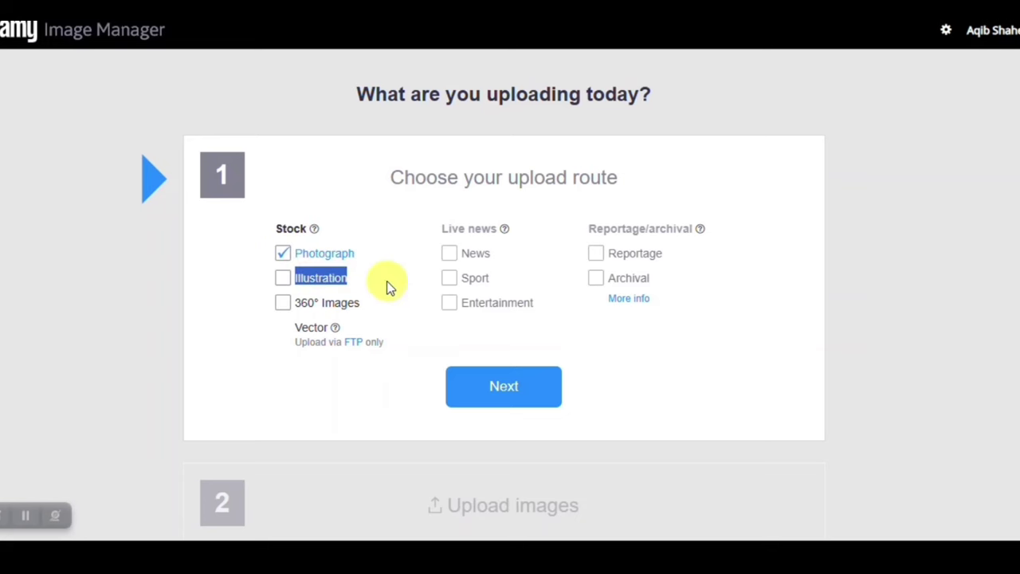
left_click_drag(386, 280, 345, 277)
left_click(339, 352)
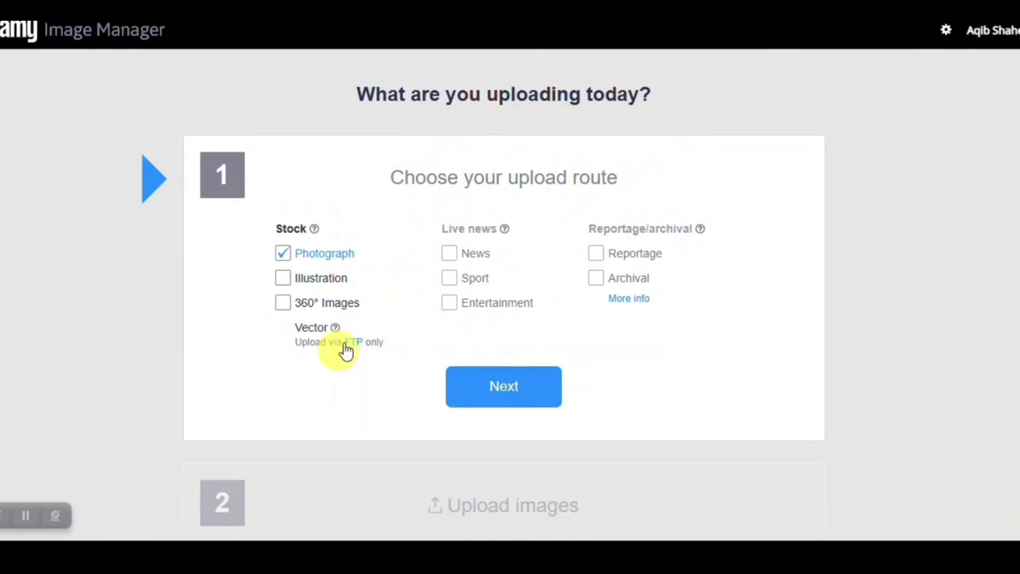
left_click(519, 393)
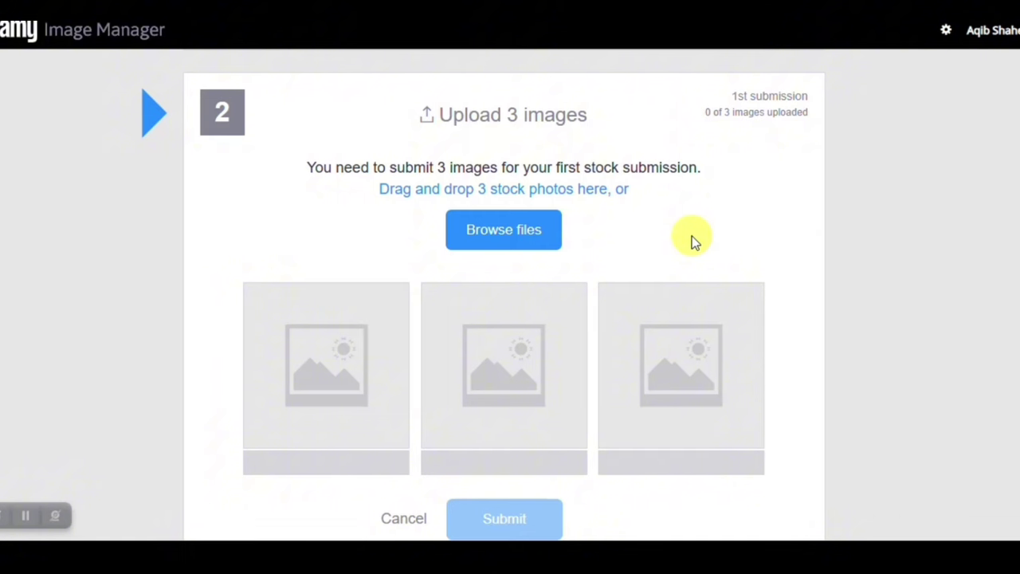
Browse the Downloads folder for images to submit and look over the three-image upload area
left_click(494, 225)
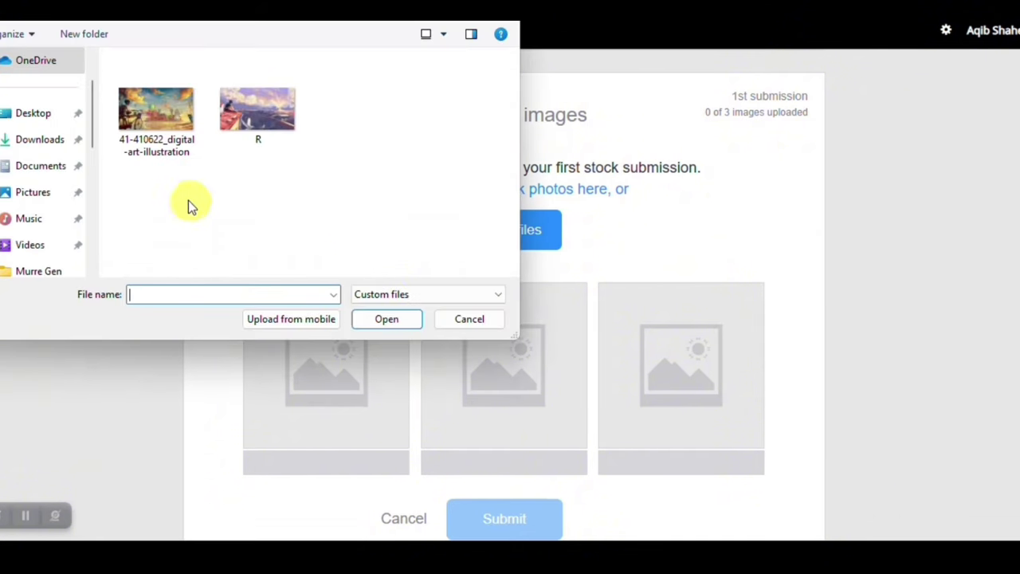
left_click(50, 141)
left_click(470, 319)
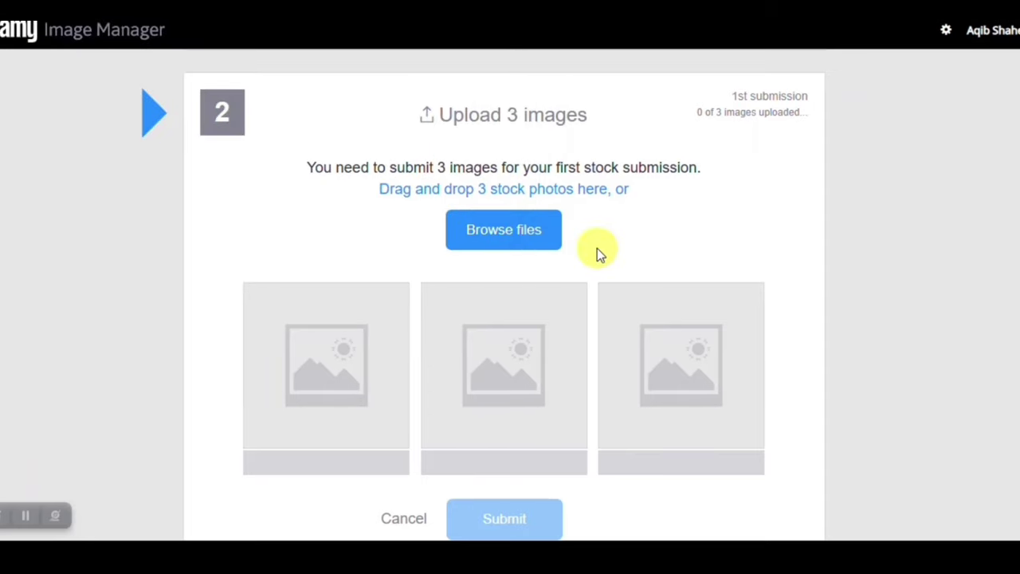
scroll(503, 318, "down", 3)
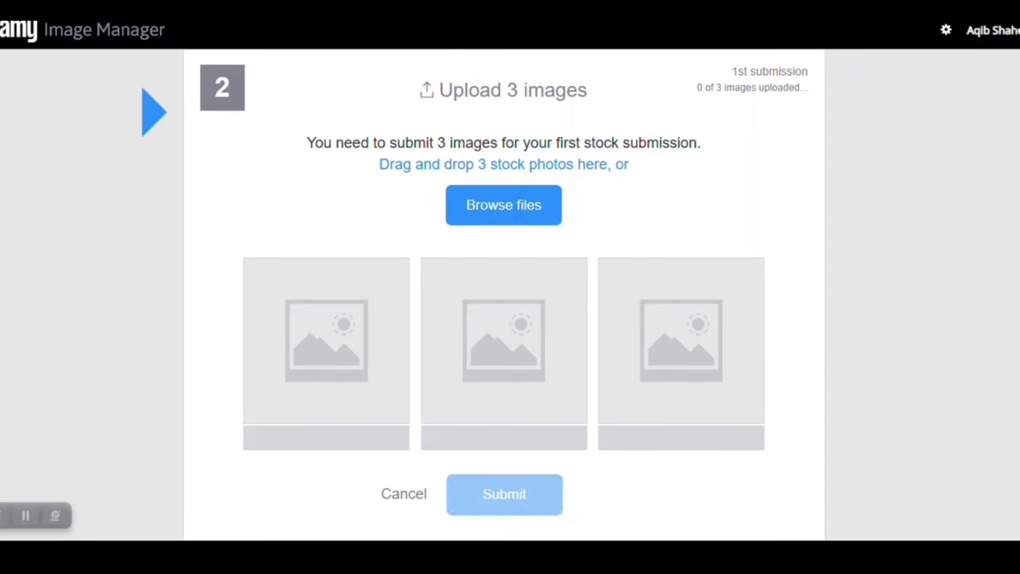
scroll(504, 319, "up", 2)
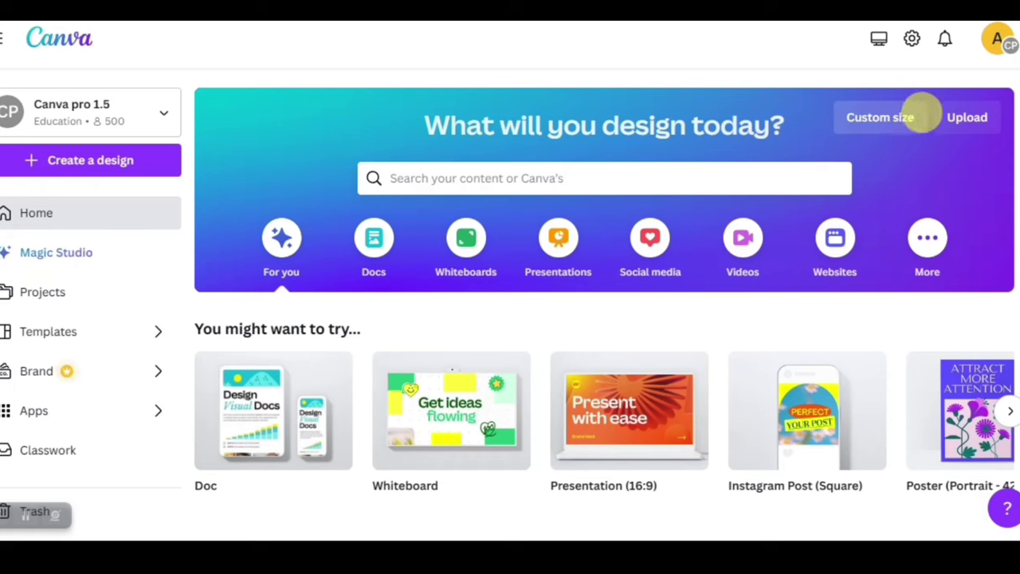
Switch to Canva and upload the R image of the wolf in a cave opening from the Desktop
left_click(970, 117)
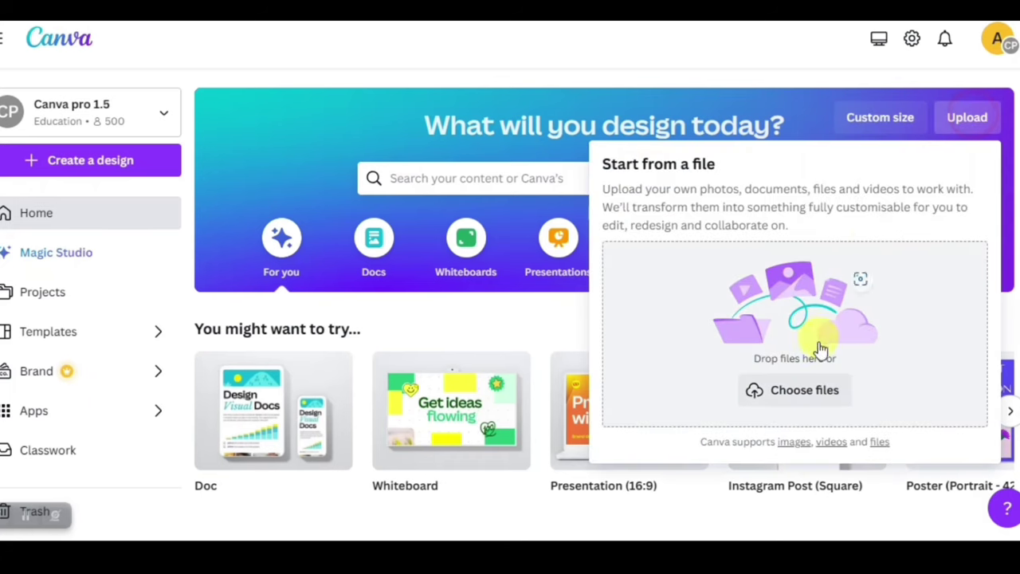
left_click(805, 393)
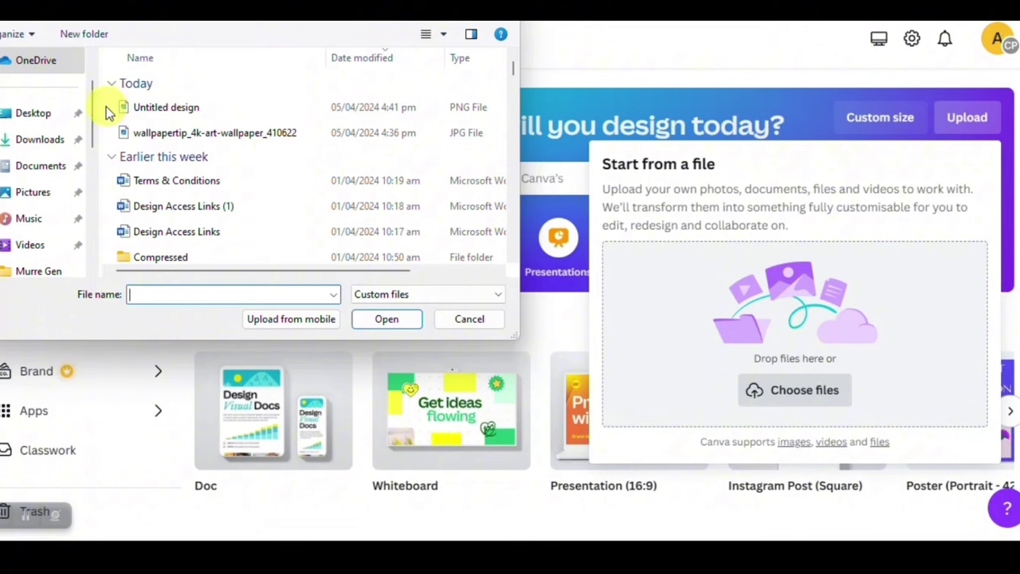
left_click_drag(89, 122, 94, 169)
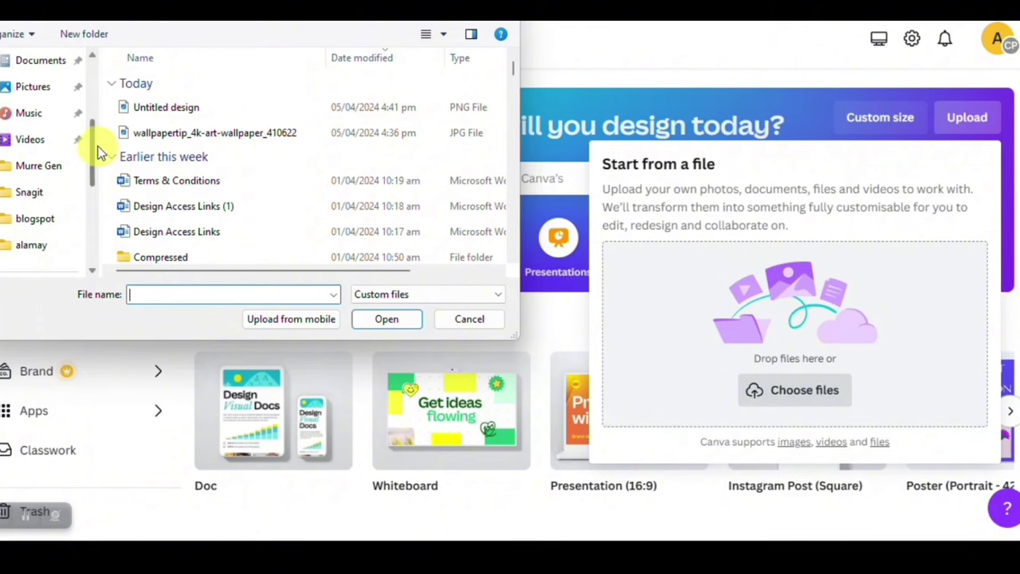
left_click_drag(87, 133, 93, 84)
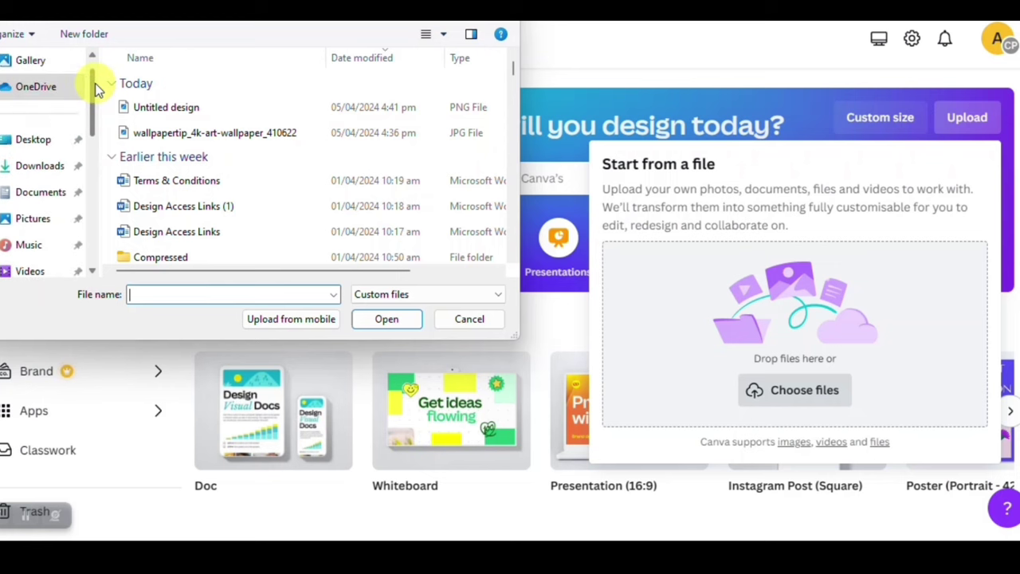
left_click(56, 147)
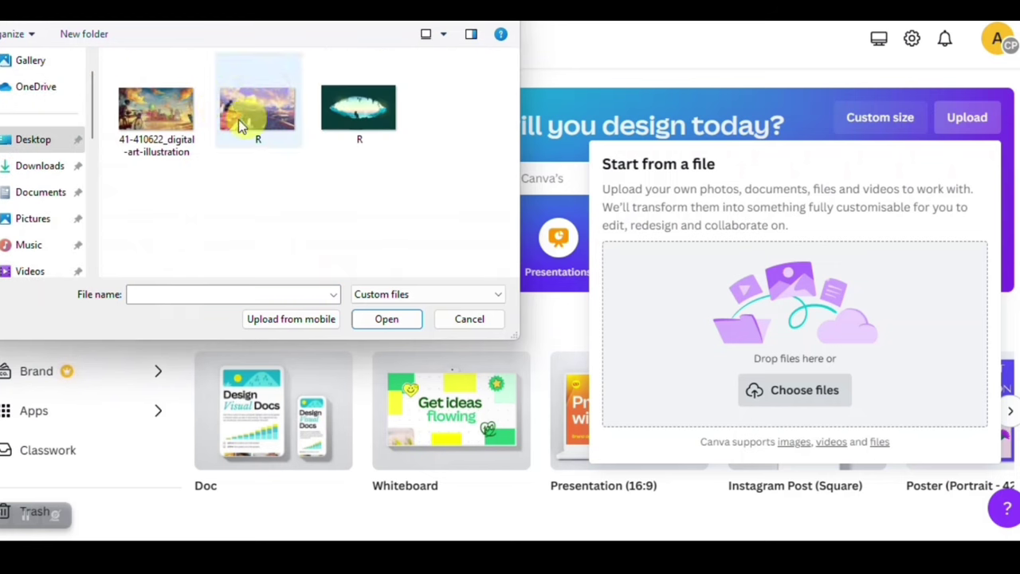
double_click(365, 111)
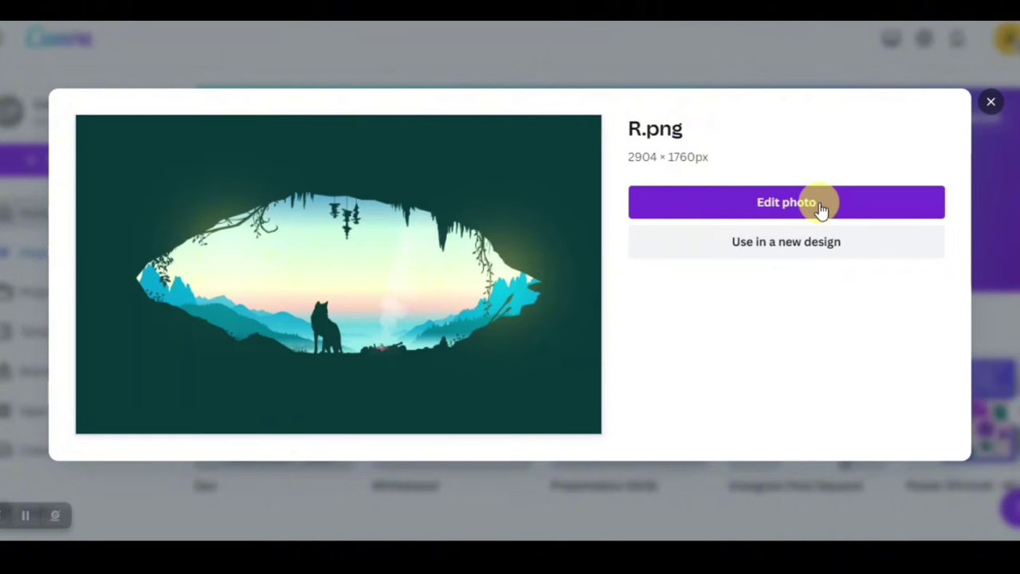
Open the uploaded R.png in the editor as a new design
left_click(814, 241)
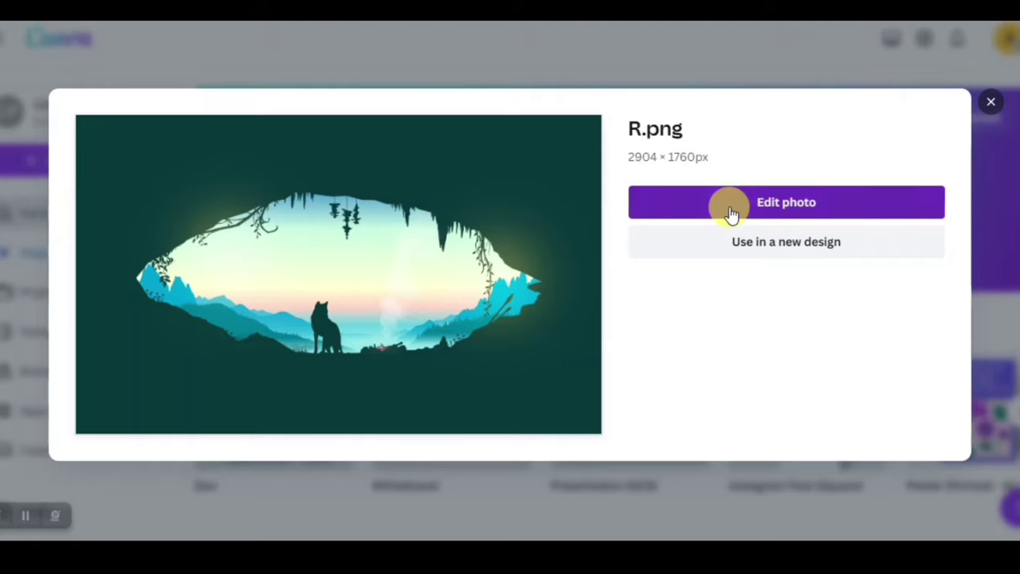
left_click(728, 204)
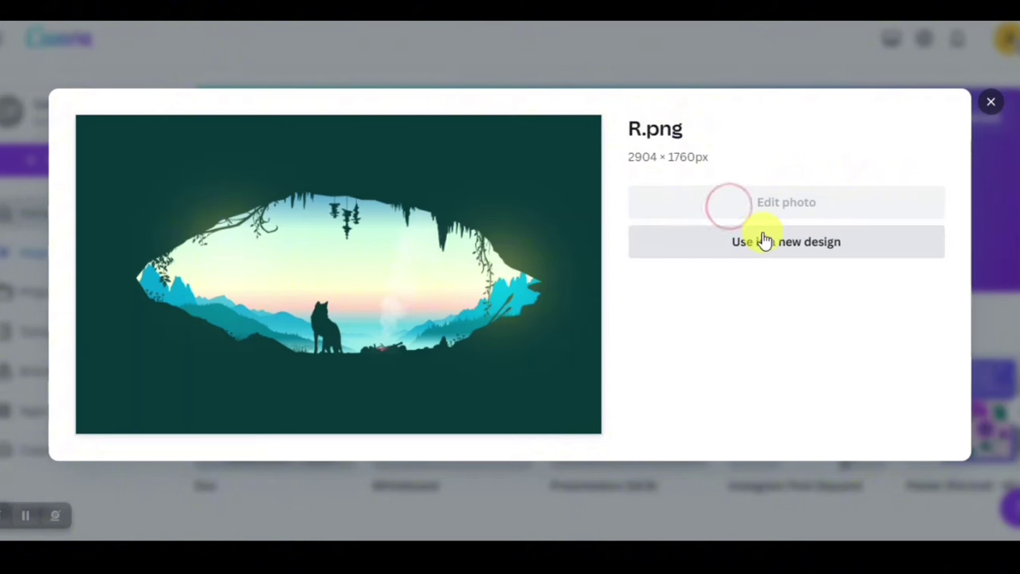
key("Escape")
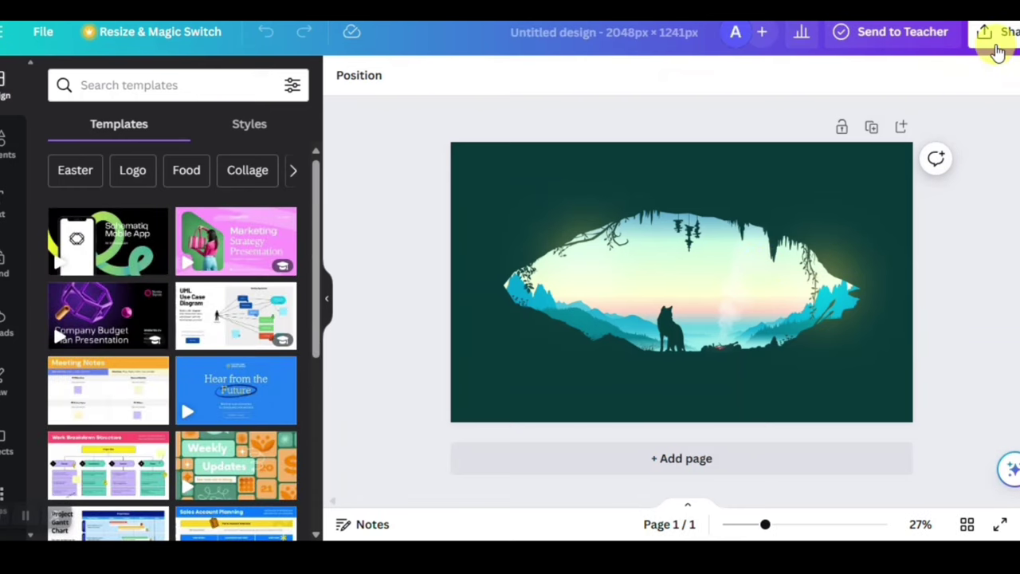
Download the design as a JPG at 6,400 × 3,878 px with quality 100
left_click(996, 54)
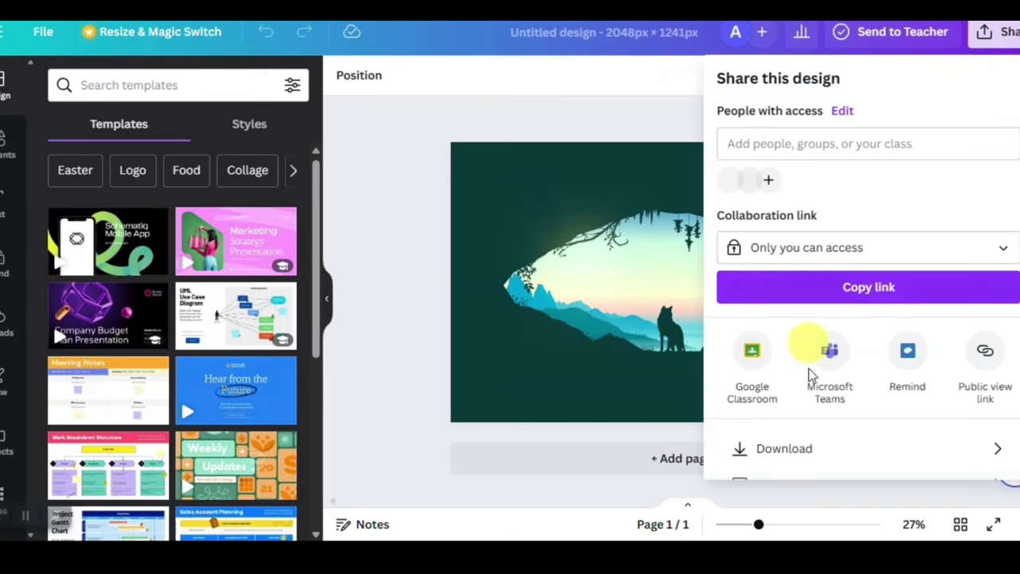
left_click(802, 451)
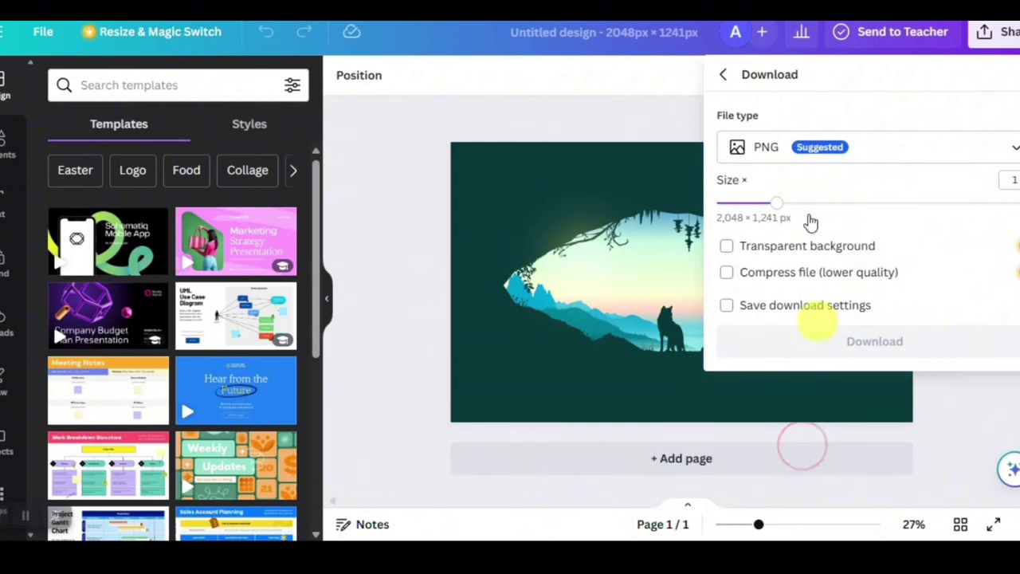
left_click(820, 140)
left_click(813, 192)
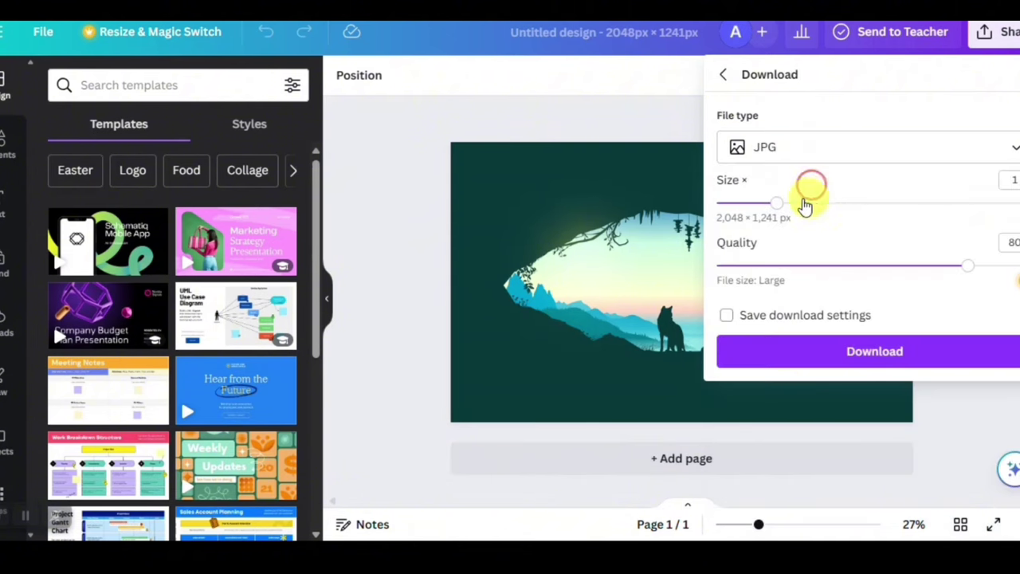
left_click_drag(779, 201, 1019, 267)
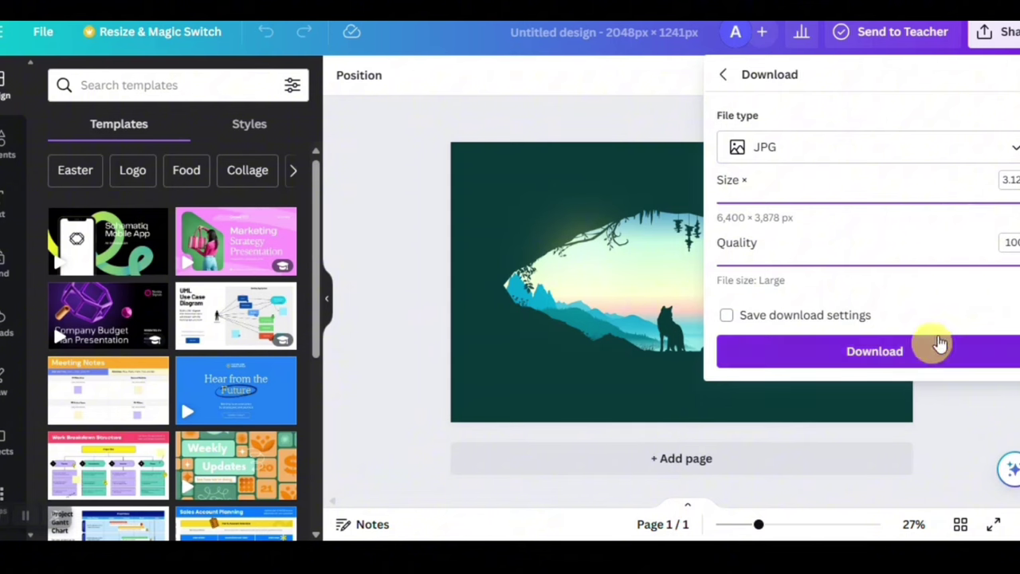
left_click(891, 353)
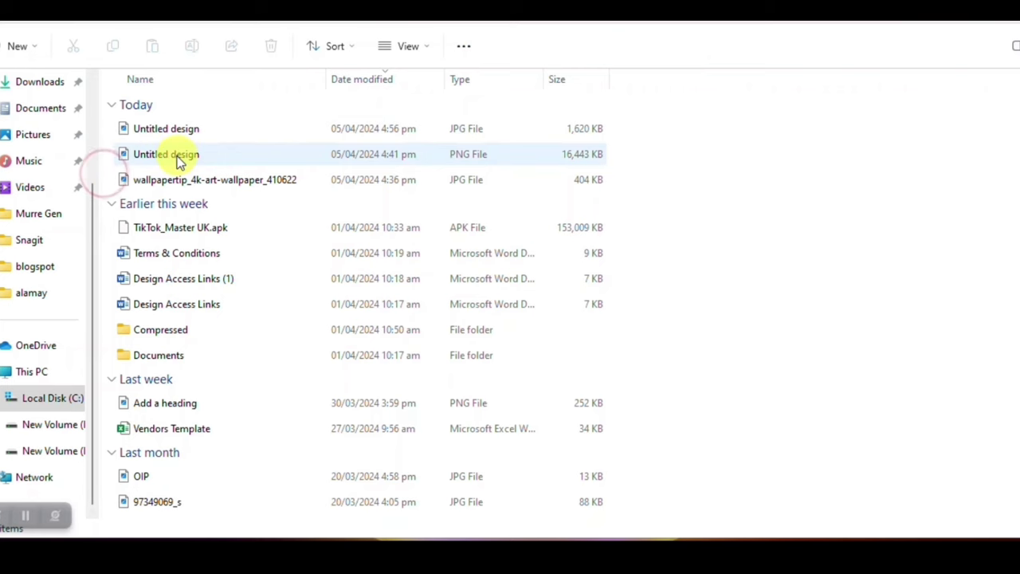
Check the image details of the Untitled design PNG in Downloads and the wolf image R in the alamay folder
mouse_move(180, 162)
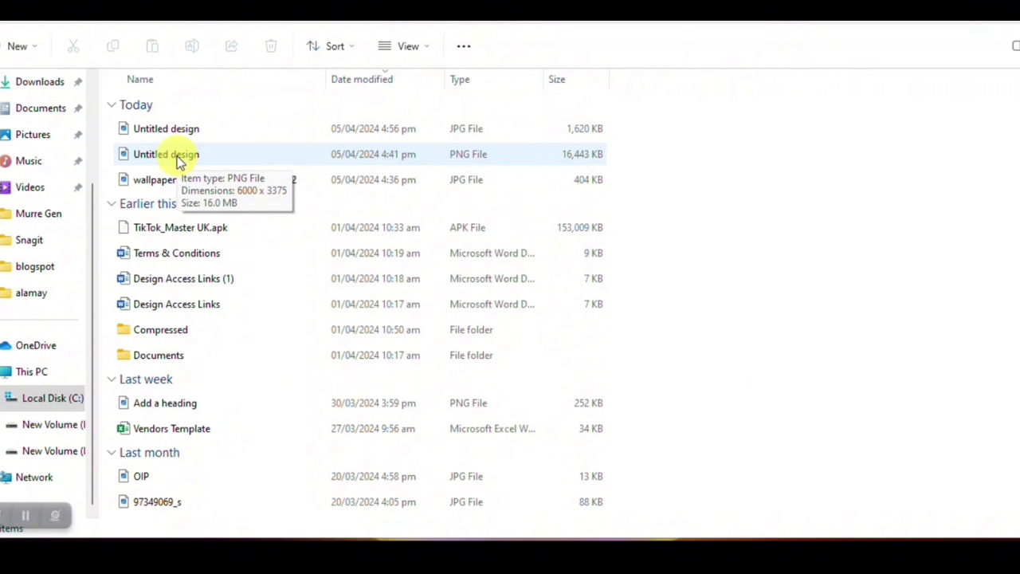
mouse_move(638, 558)
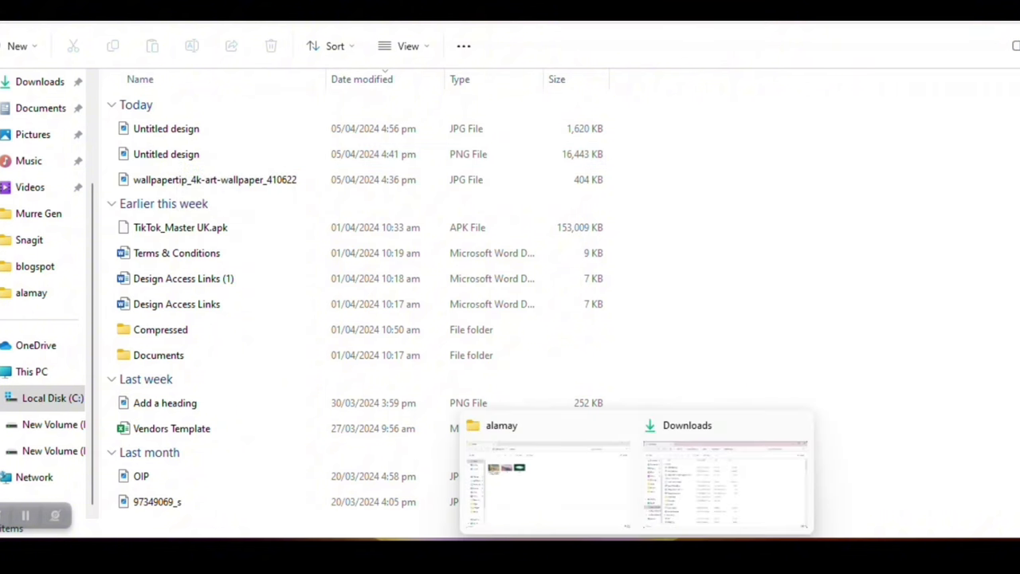
left_click(576, 485)
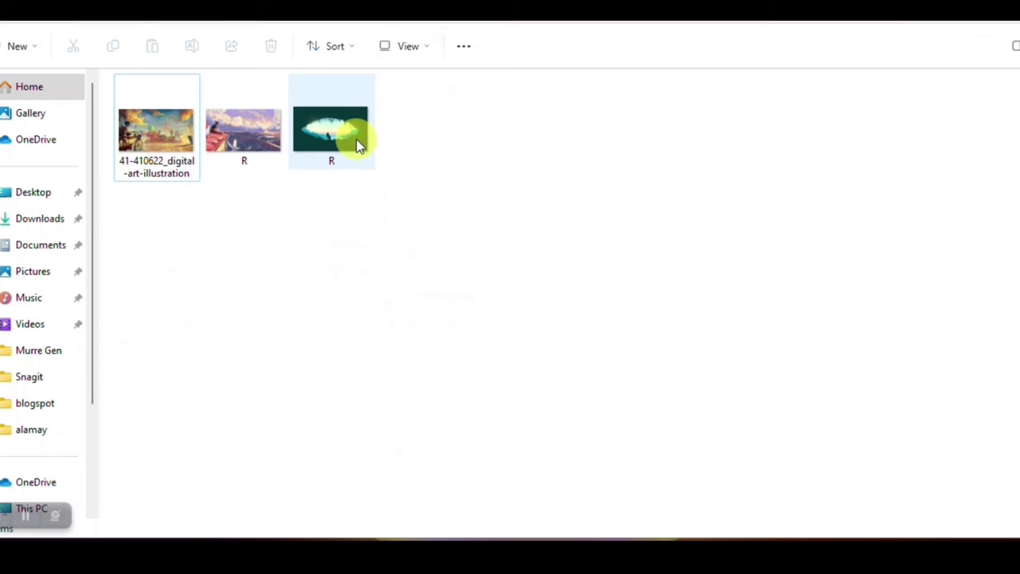
mouse_move(358, 144)
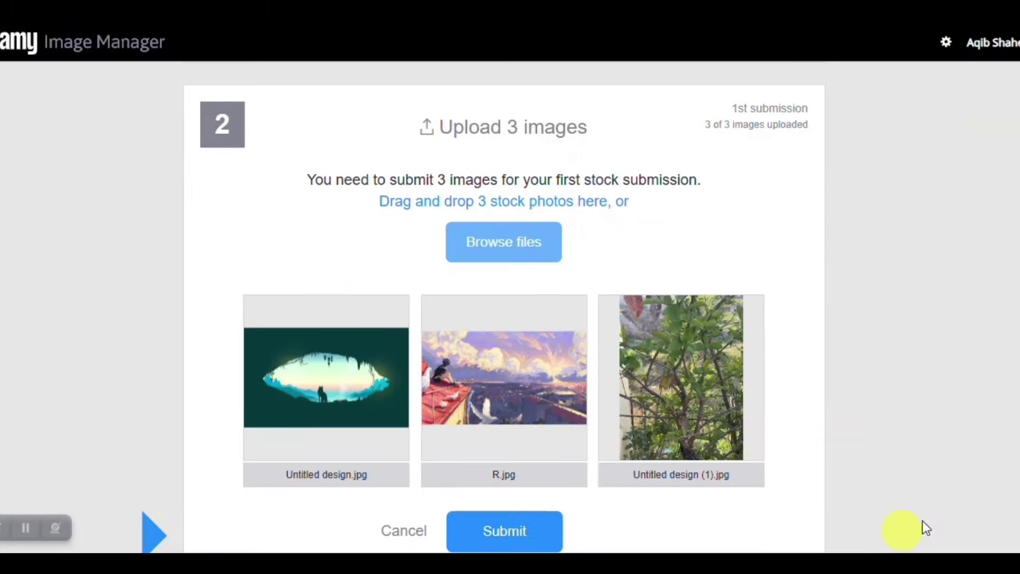
Submit the three uploaded images for quality control and read the notice about the review time and QC Team
scroll(503, 307, "down", 3)
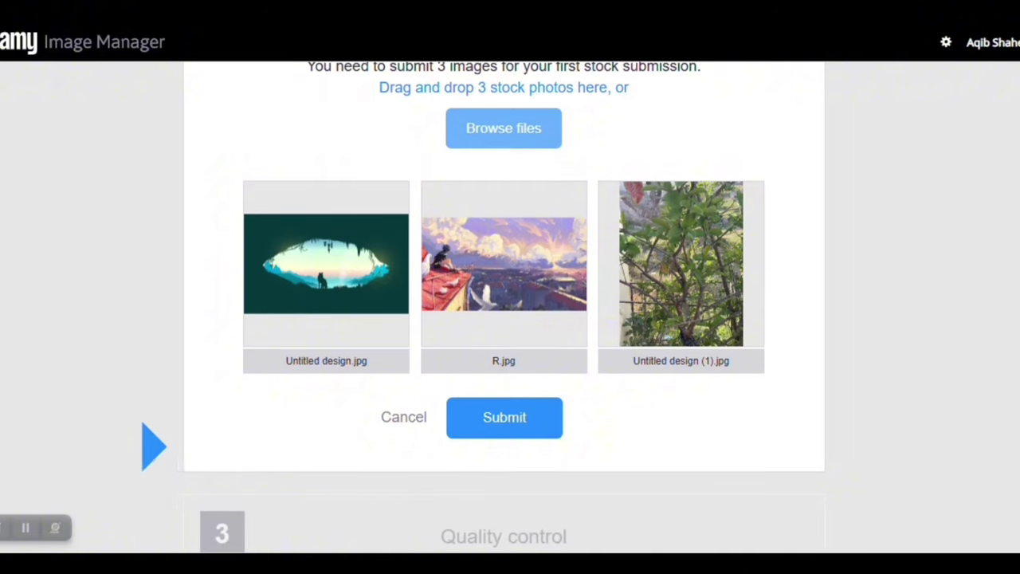
left_click(498, 417)
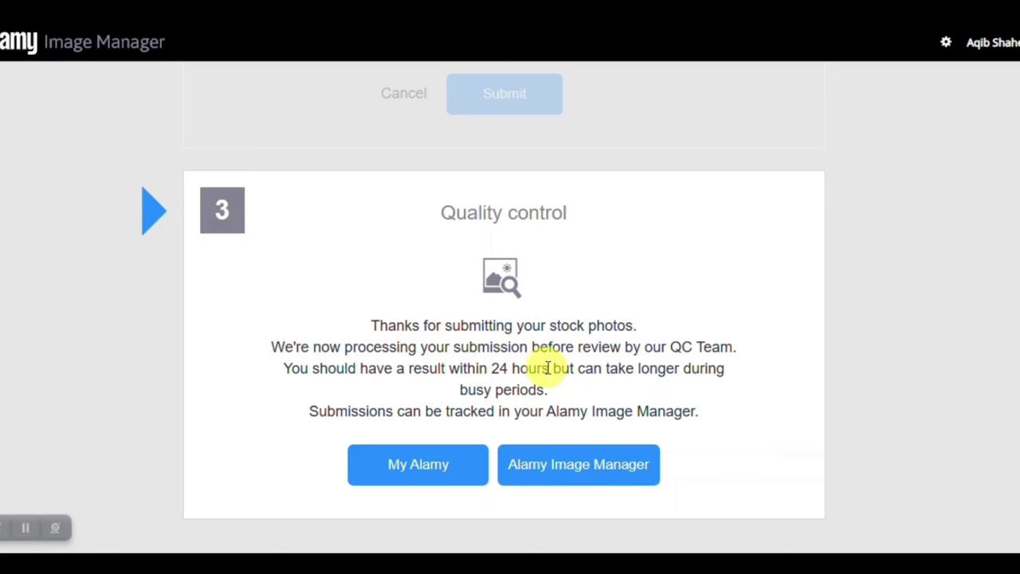
left_click_drag(550, 367, 491, 368)
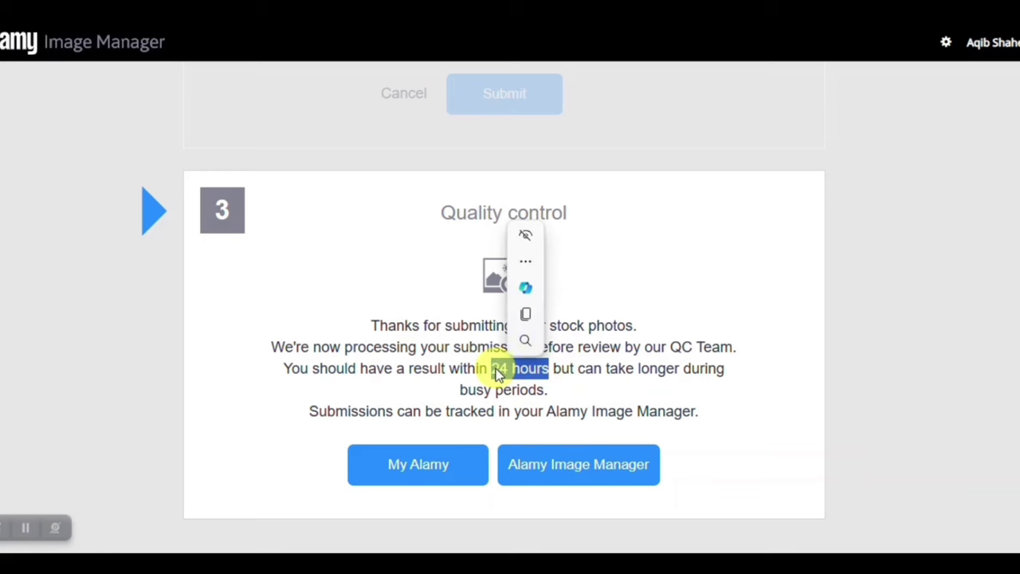
left_click(698, 348)
left_click_drag(696, 348, 671, 349)
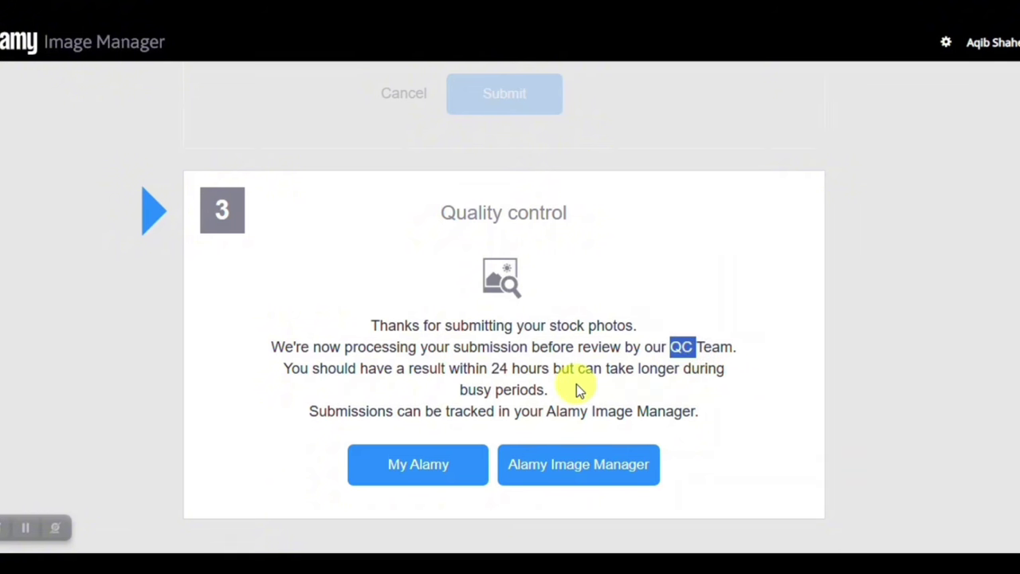
Open the My Alamy dashboard and look over the image status, sales and tools sections
left_click(396, 473)
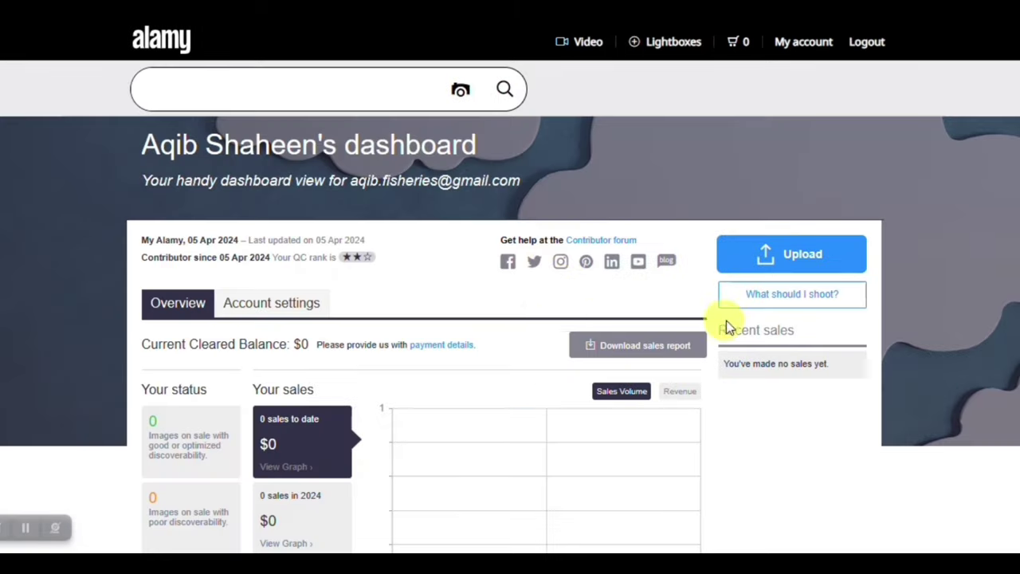
scroll(235, 136, "down", 4)
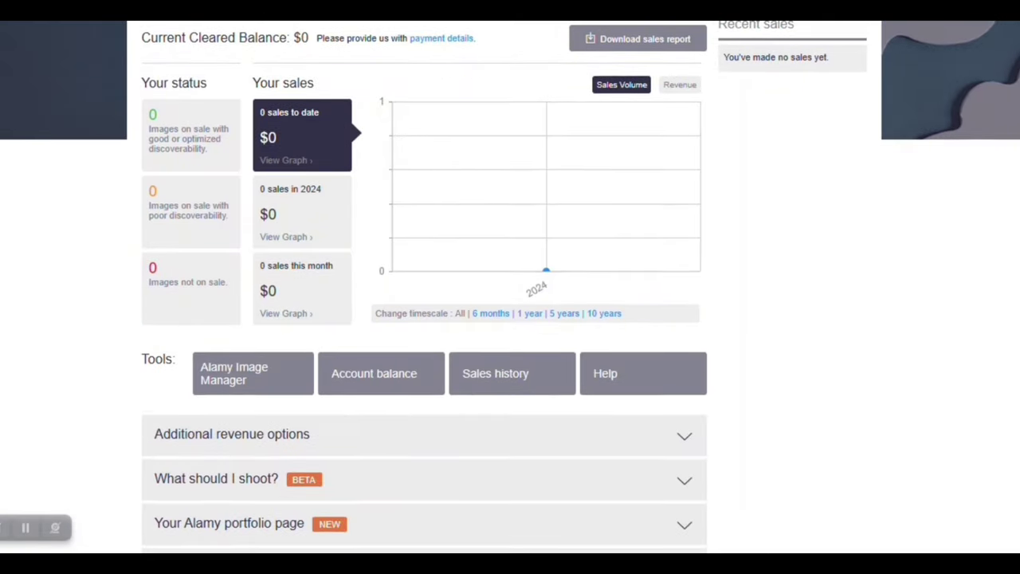
scroll(236, 136, "up", 1)
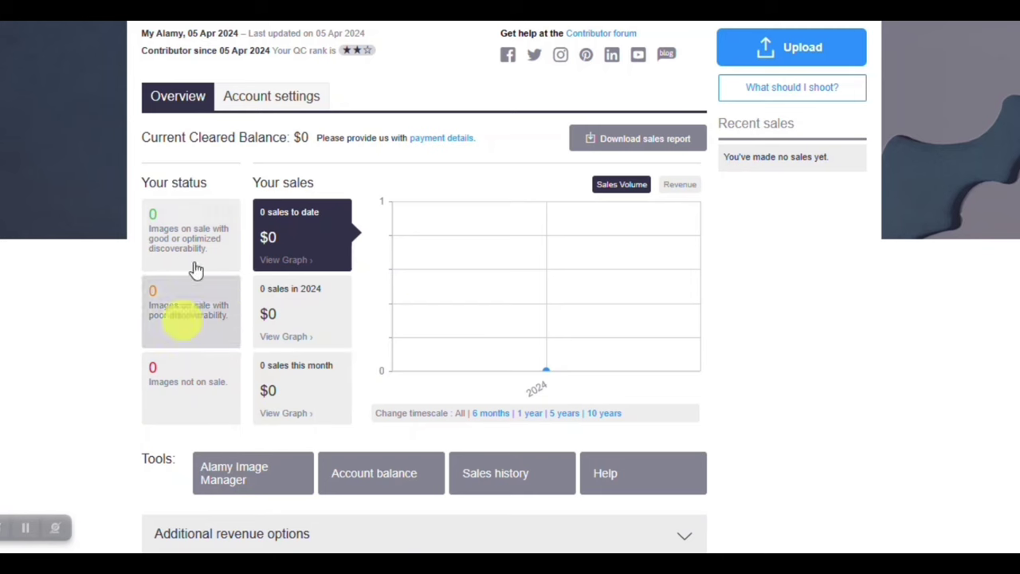
Open the account settings and review the email preferences, payment info, categories and contact details
left_click(255, 112)
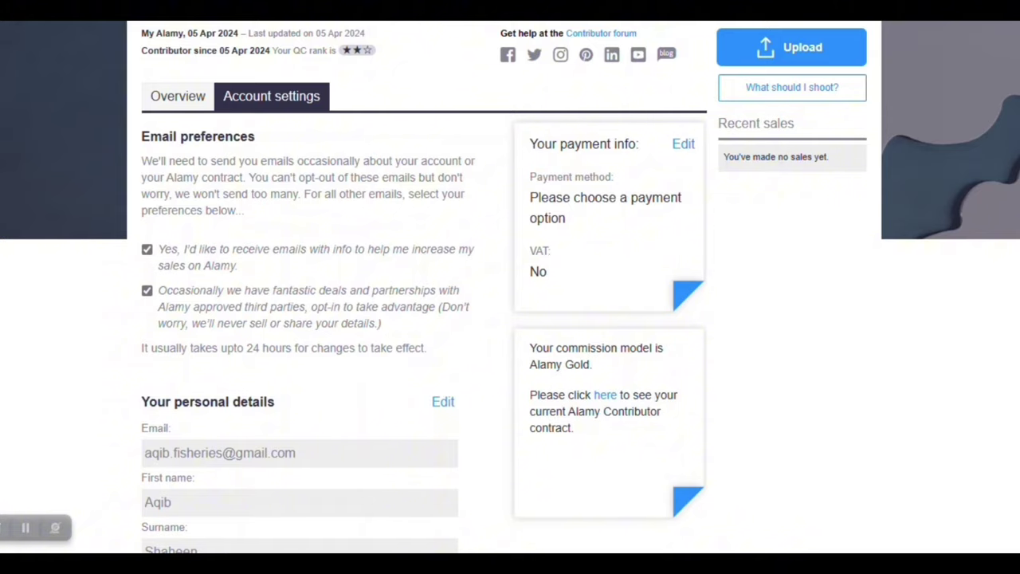
scroll(424, 287, "down", 6)
scroll(510, 287, "down", 6)
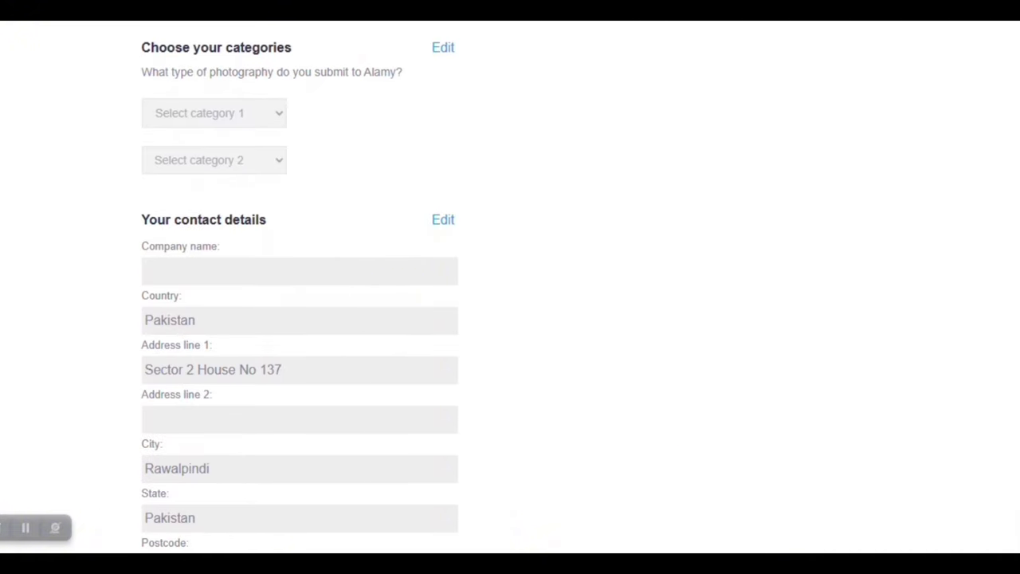
scroll(510, 287, "up", 12)
scroll(510, 287, "up", 2)
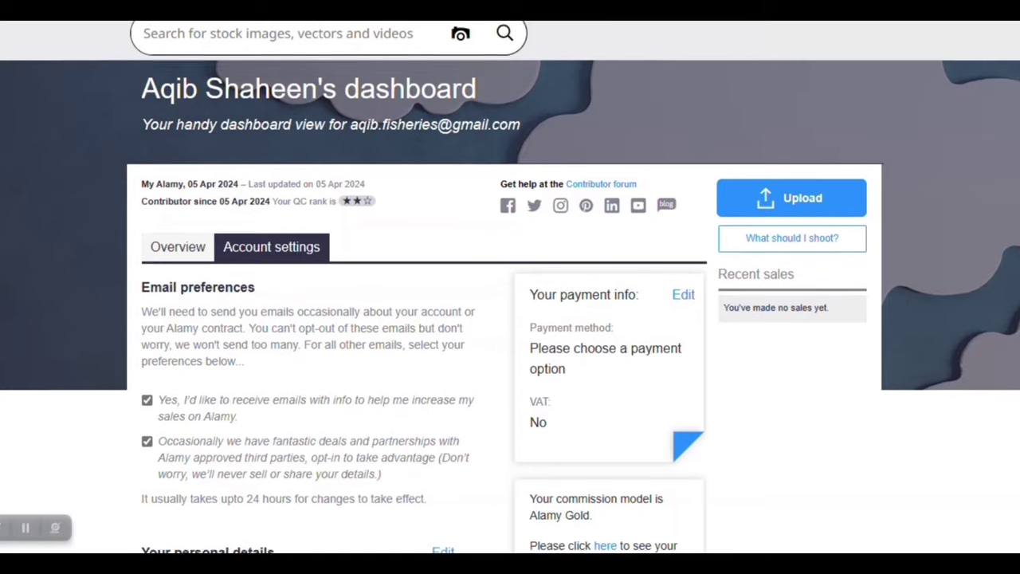
scroll(510, 287, "up", 1)
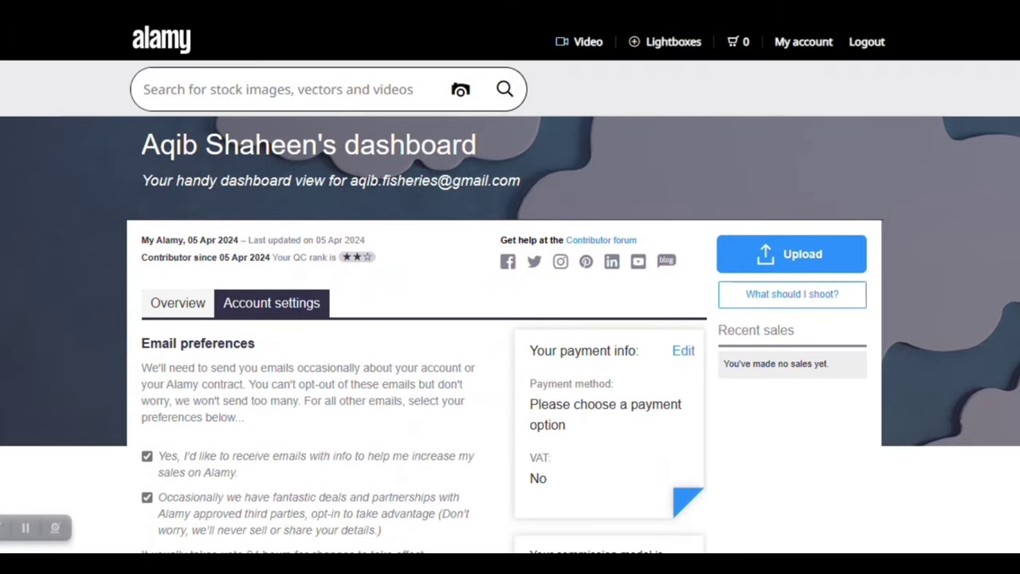
Return to the dashboard overview and look over the status and sales figures
left_click(180, 305)
scroll(1013, 143, "down", 3)
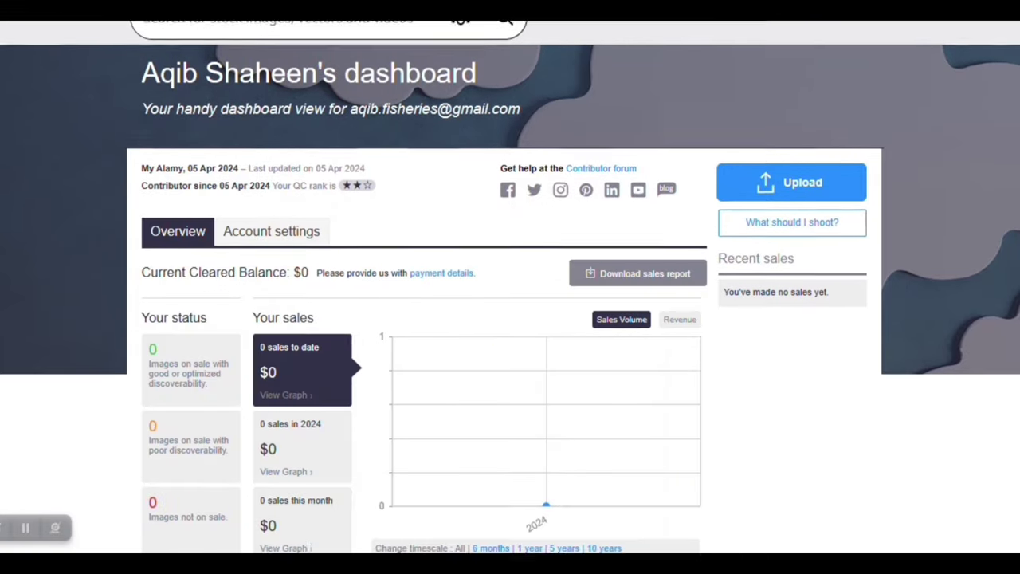
scroll(511, 287, "down", 1)
scroll(510, 287, "up", 3)
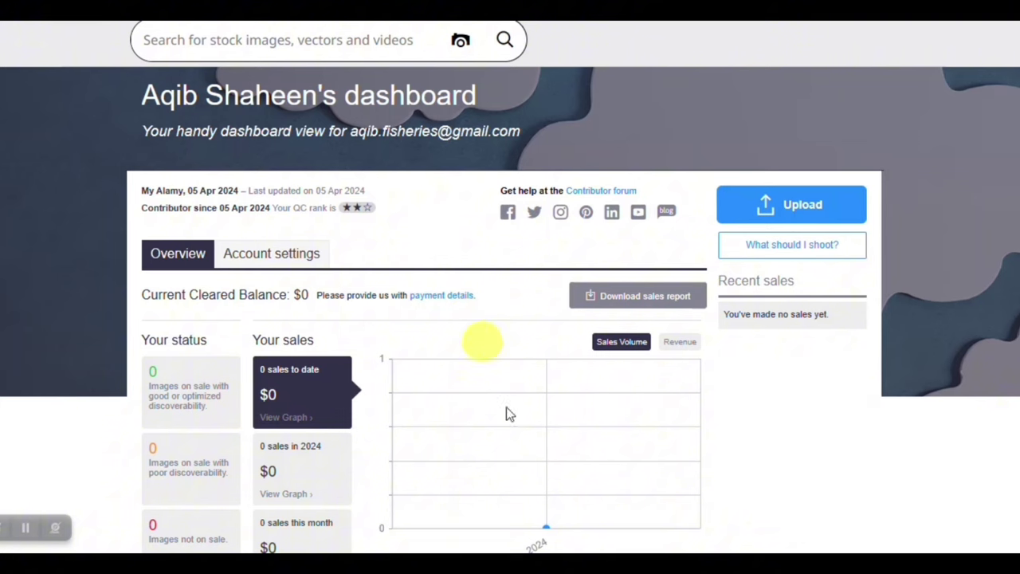
Enlarge the dashboard page and examine the current cleared balance
key("ctrl+plus")
key("ctrl+plus")
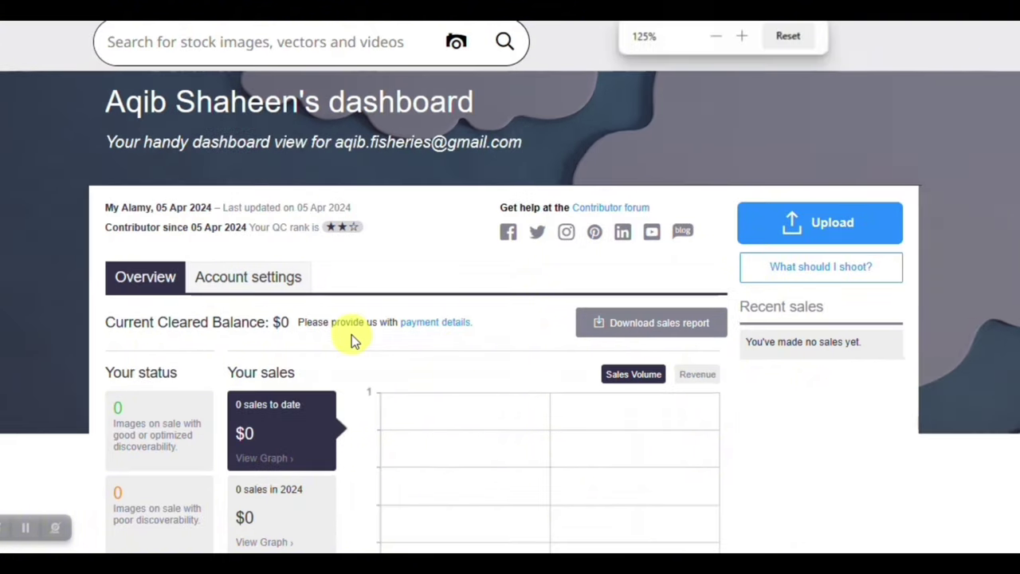
triple_click(352, 335)
scroll(351, 335, "down", 2)
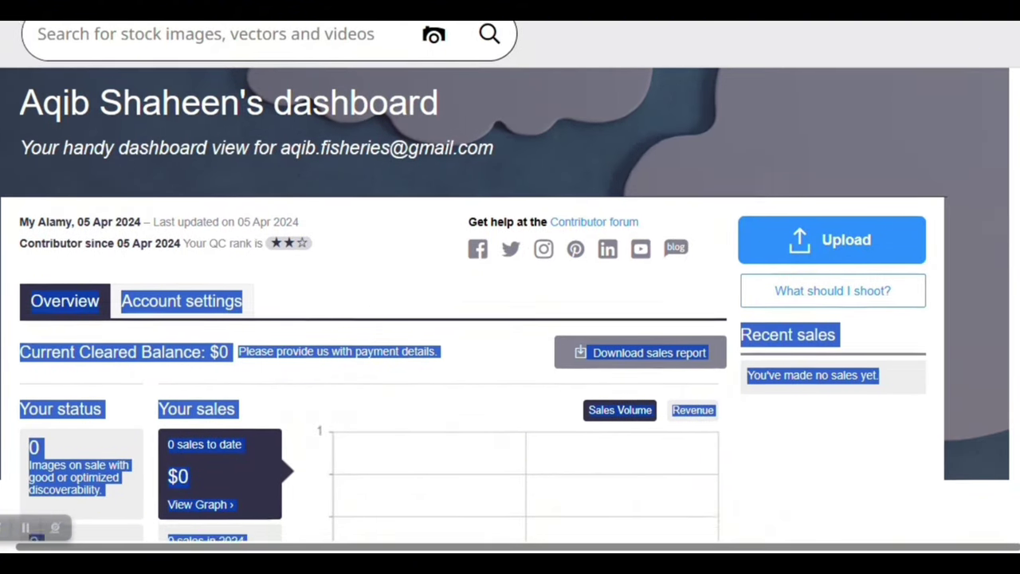
left_click(321, 275)
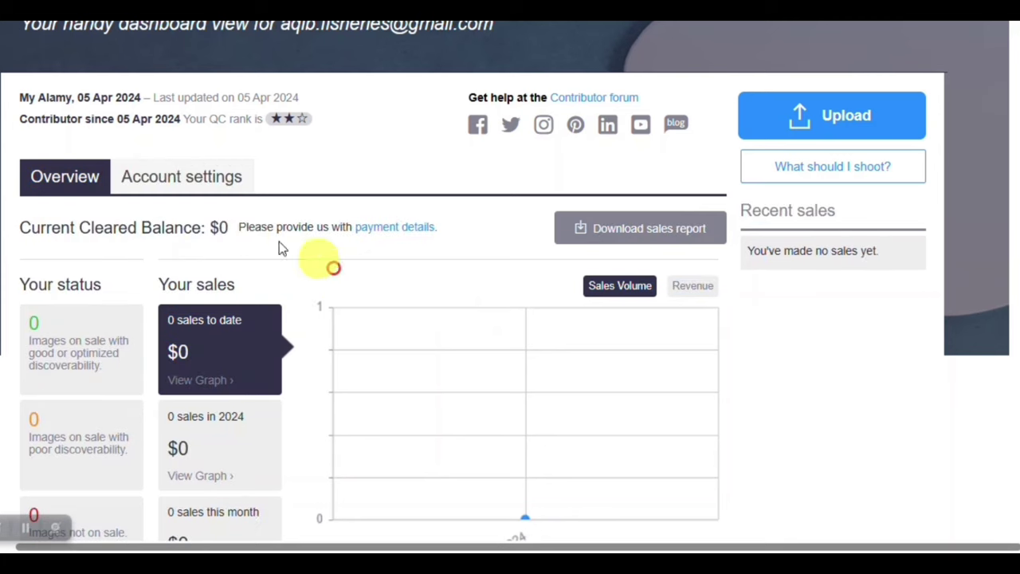
double_click(221, 227)
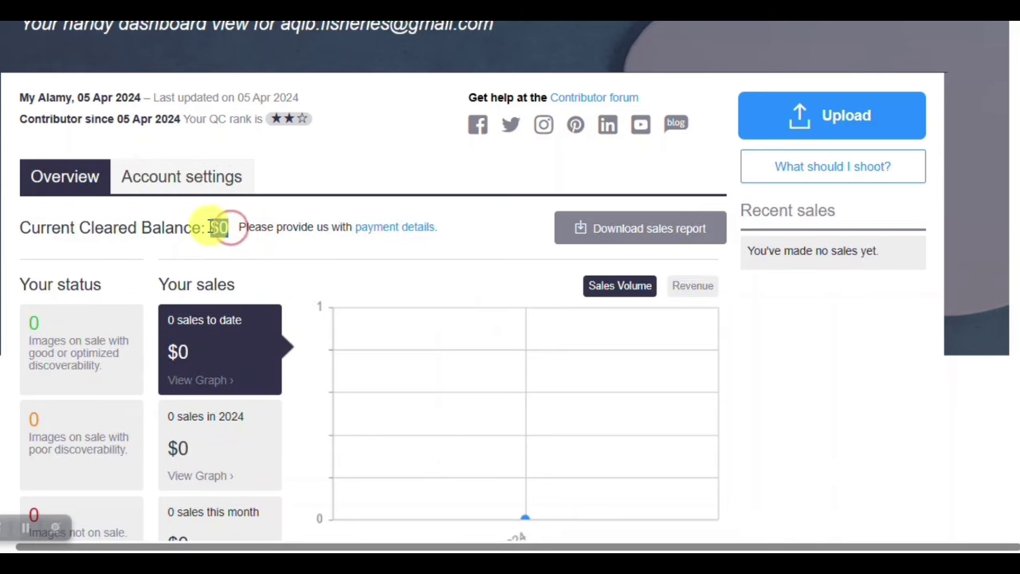
Open the payment details and enter the account password to pass the password verification
left_click(406, 230)
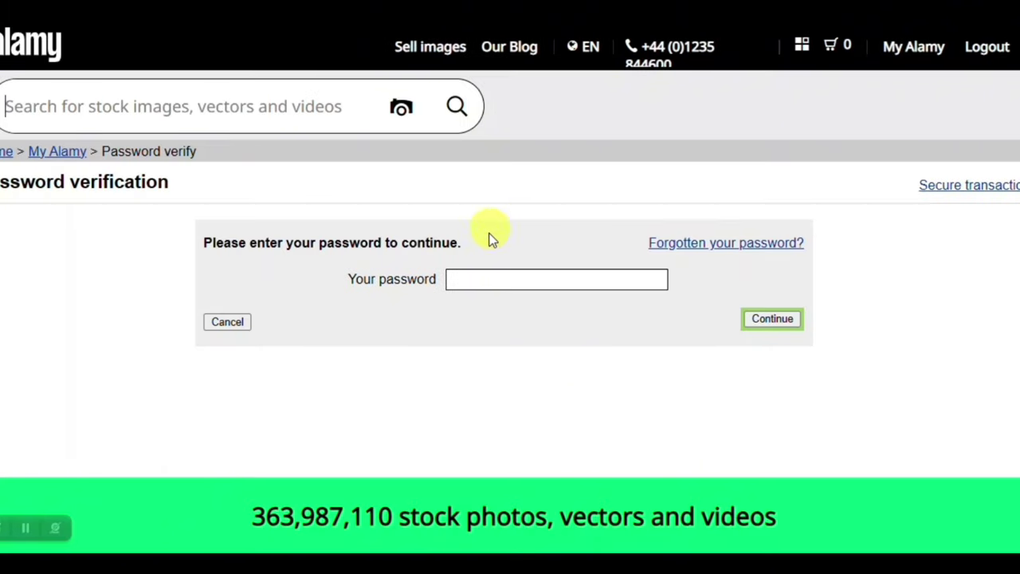
left_click(483, 280)
type("•••••")
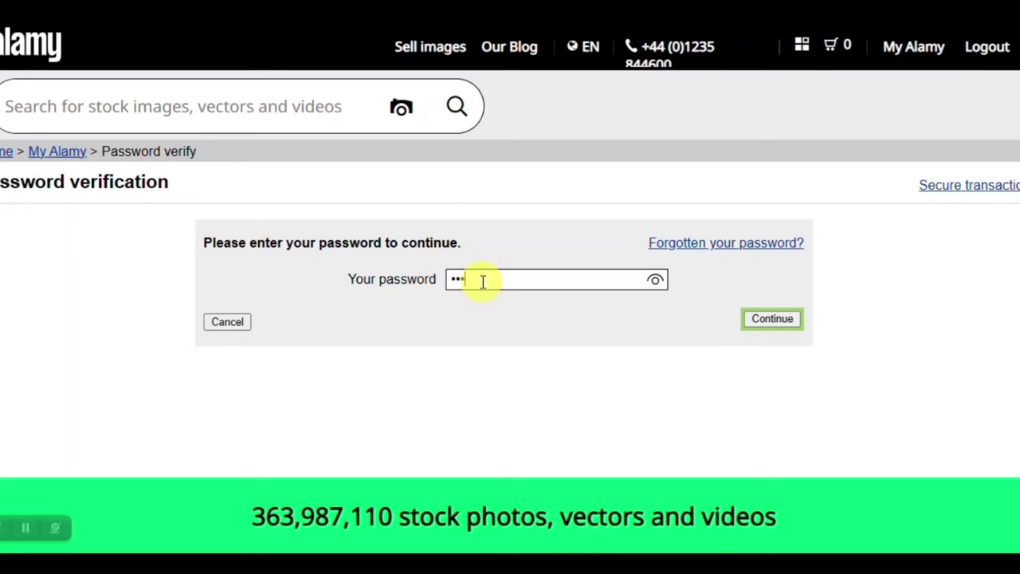
type("•••••")
left_click(771, 326)
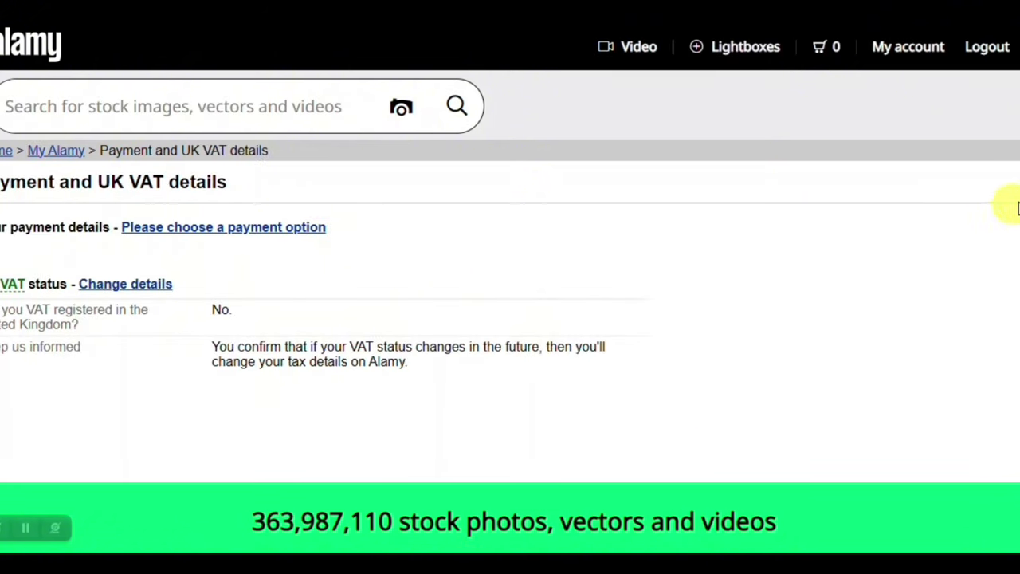
Open the form for choosing a payment option and review its payment methods, currencies and bank account fields
scroll(303, 204, "down", 1)
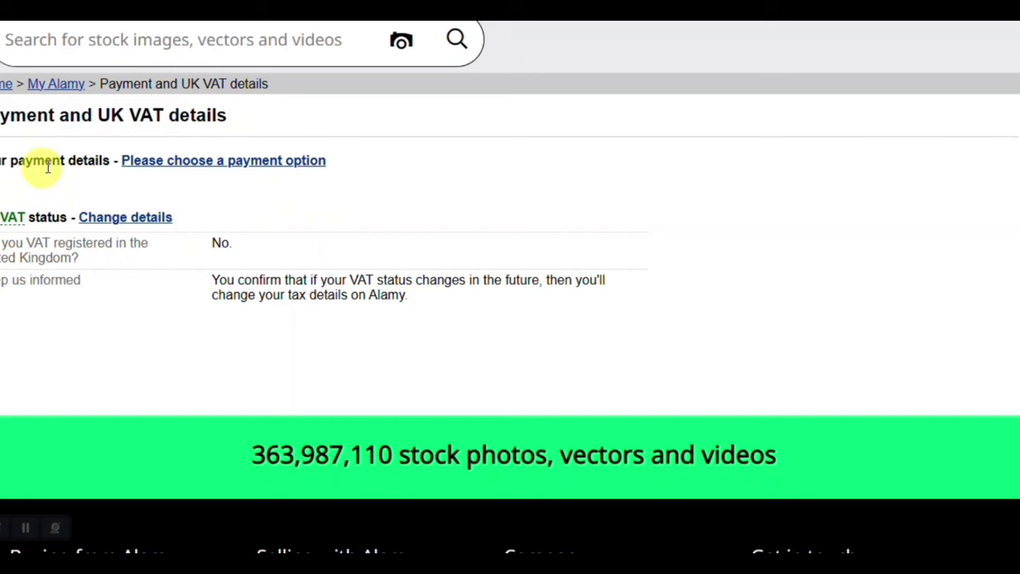
left_click(186, 161)
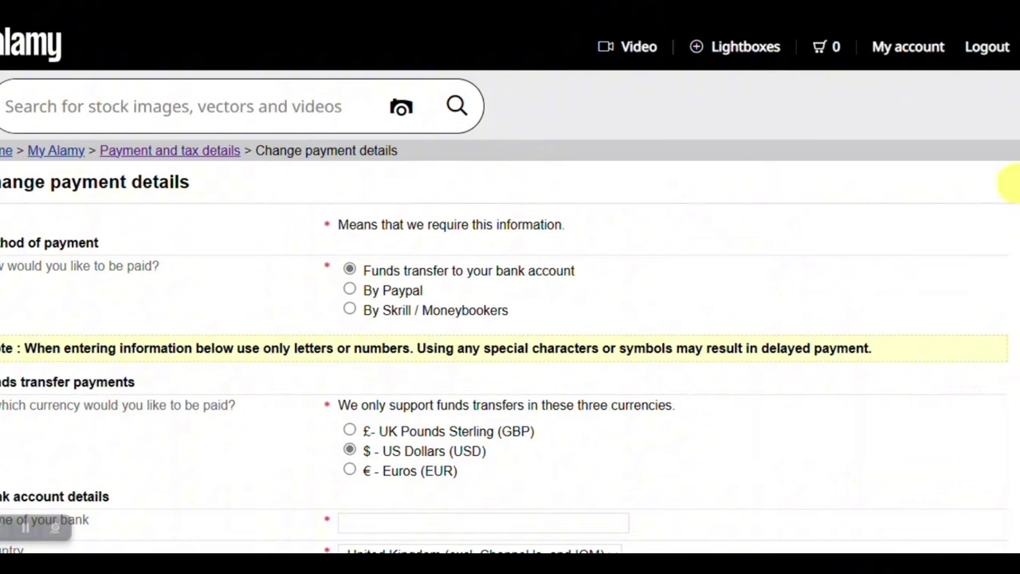
scroll(1012, 183, "down", 1)
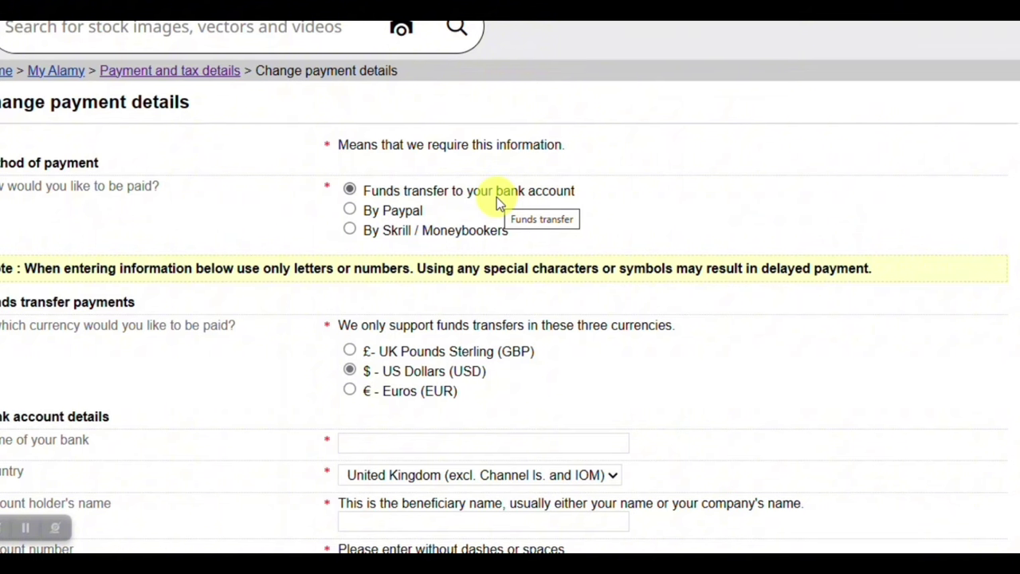
left_click(383, 449)
left_click(886, 367)
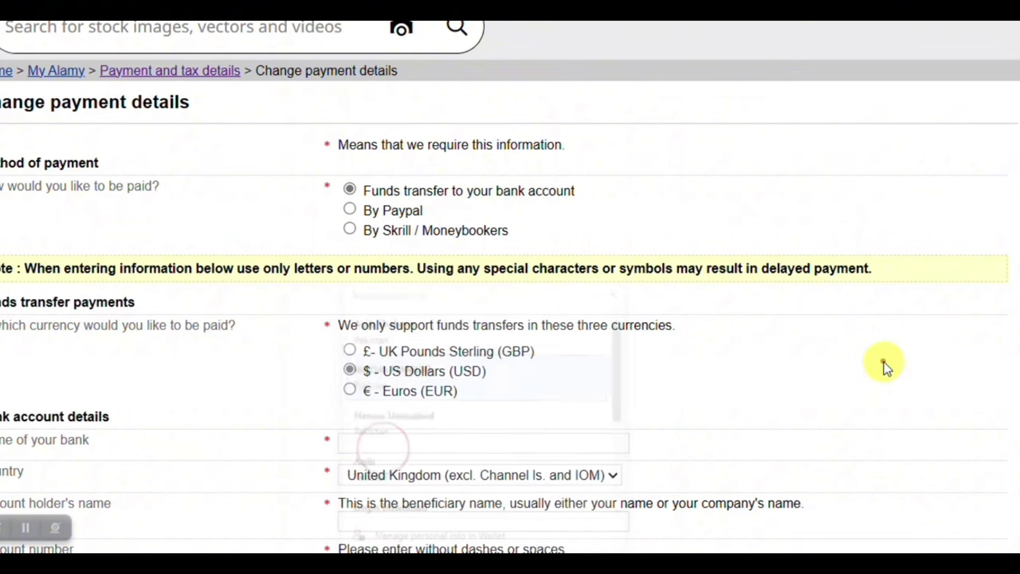
scroll(884, 363, "down", 3)
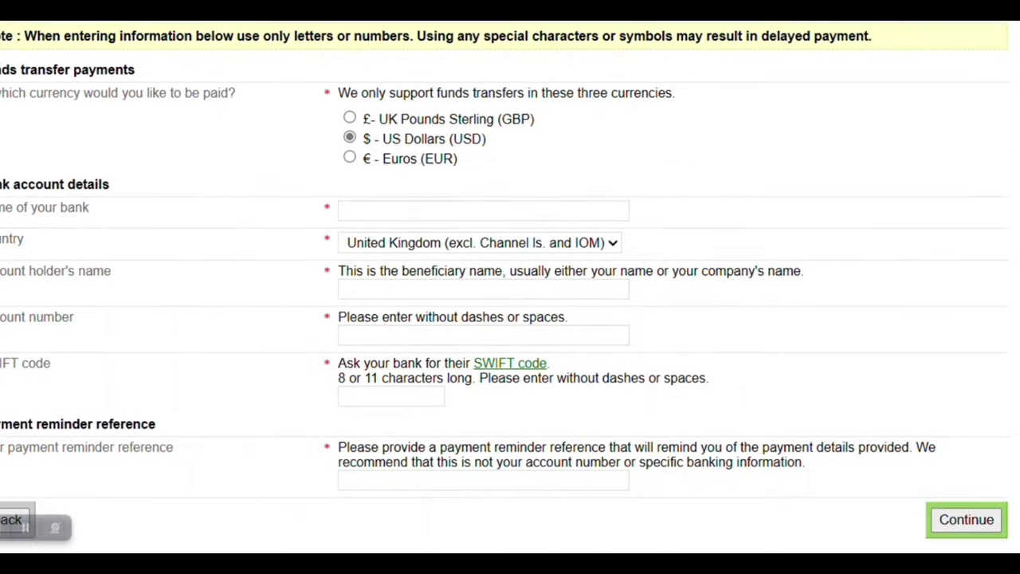
Set the bank account's country to United States and review the account type, routing code and payment reminder reference fields
left_click(455, 244)
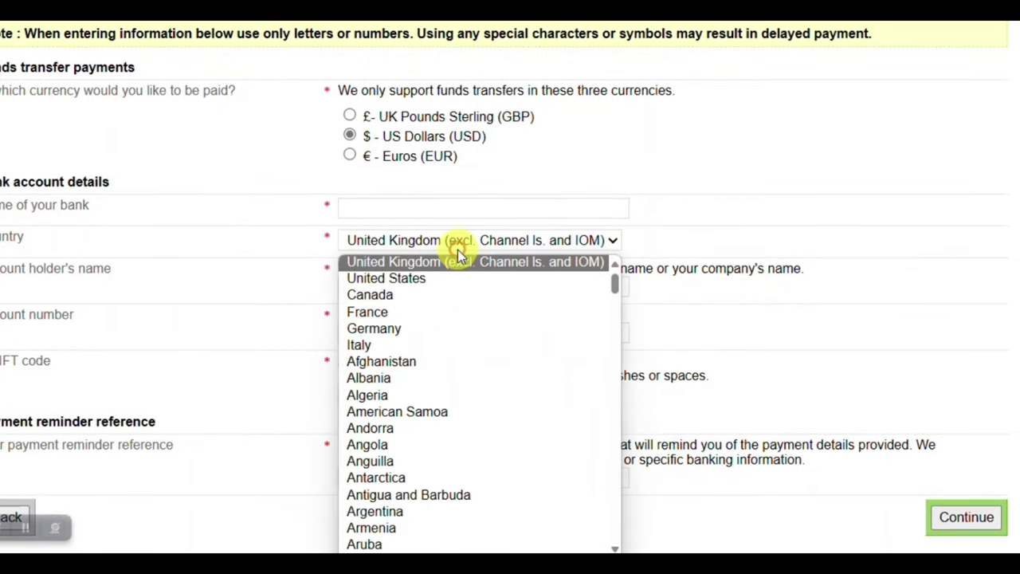
left_click(440, 278)
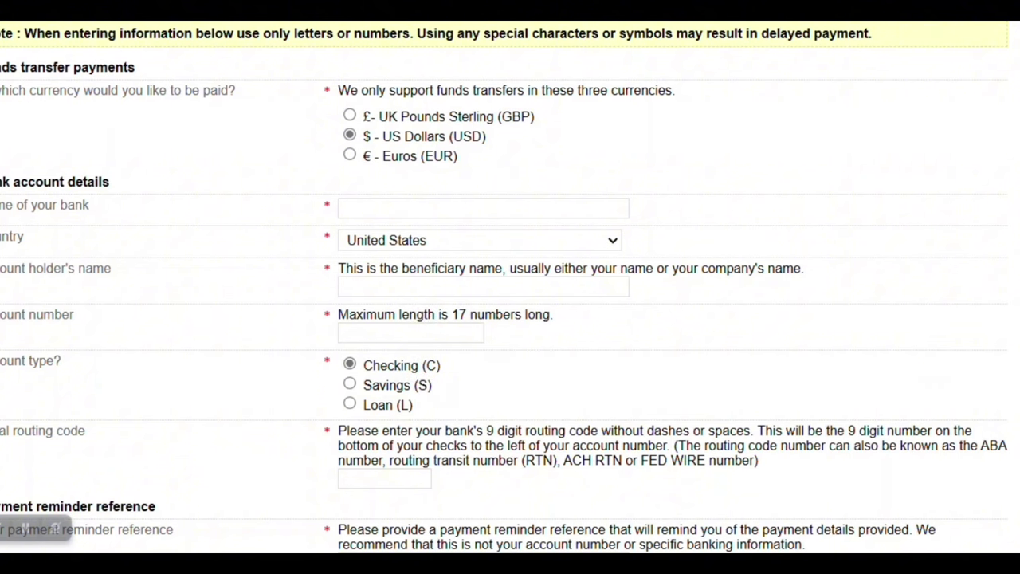
scroll(901, 342, "down", 4)
scroll(510, 287, "up", 1)
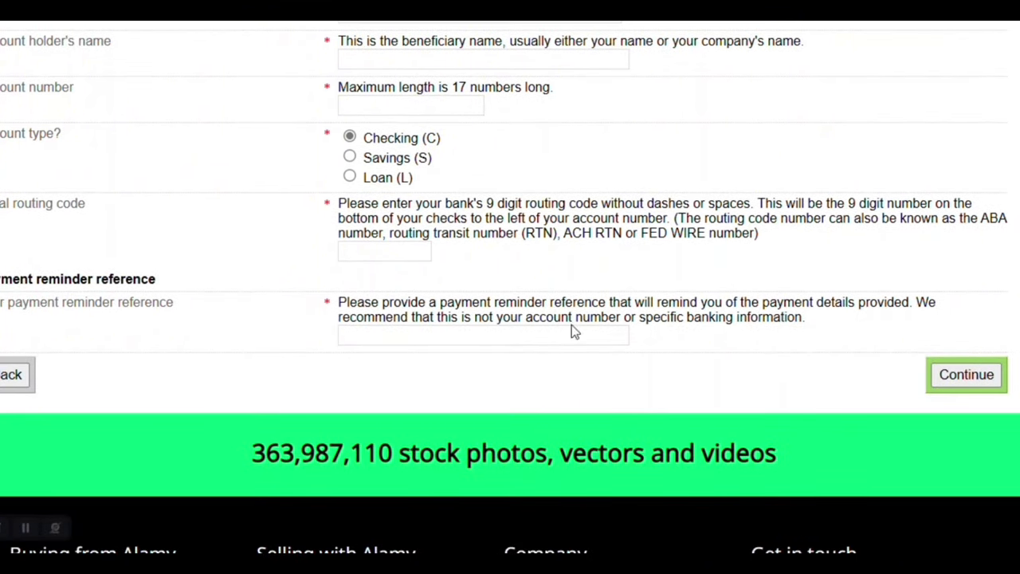
left_click(382, 253)
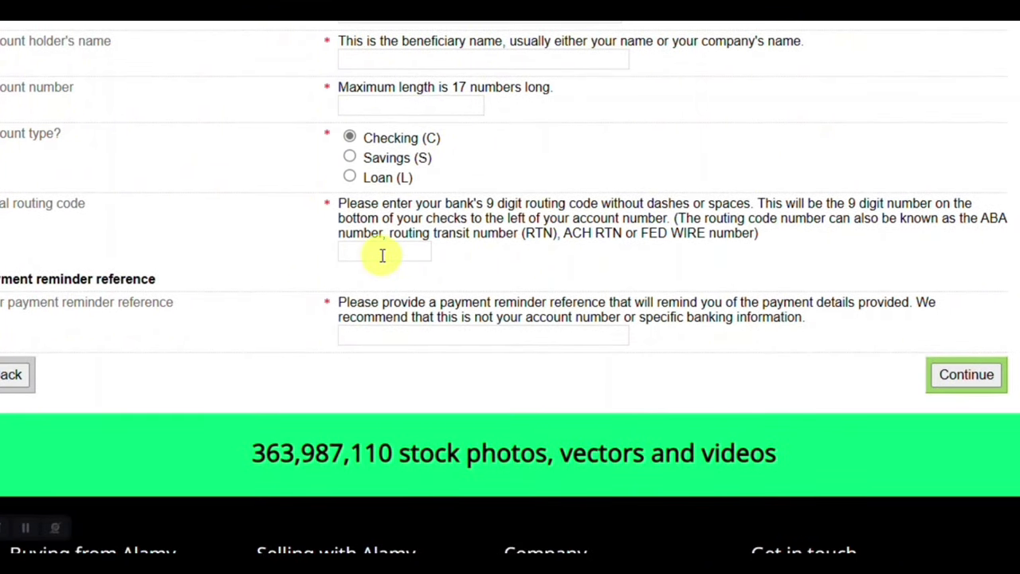
left_click(418, 337)
scroll(510, 287, "up", 5)
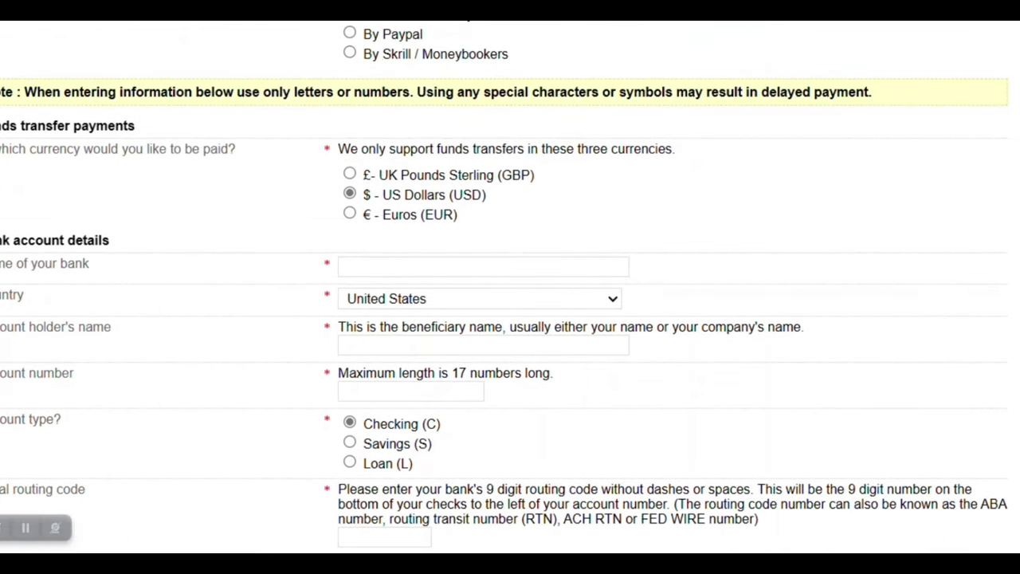
scroll(510, 287, "up", 1)
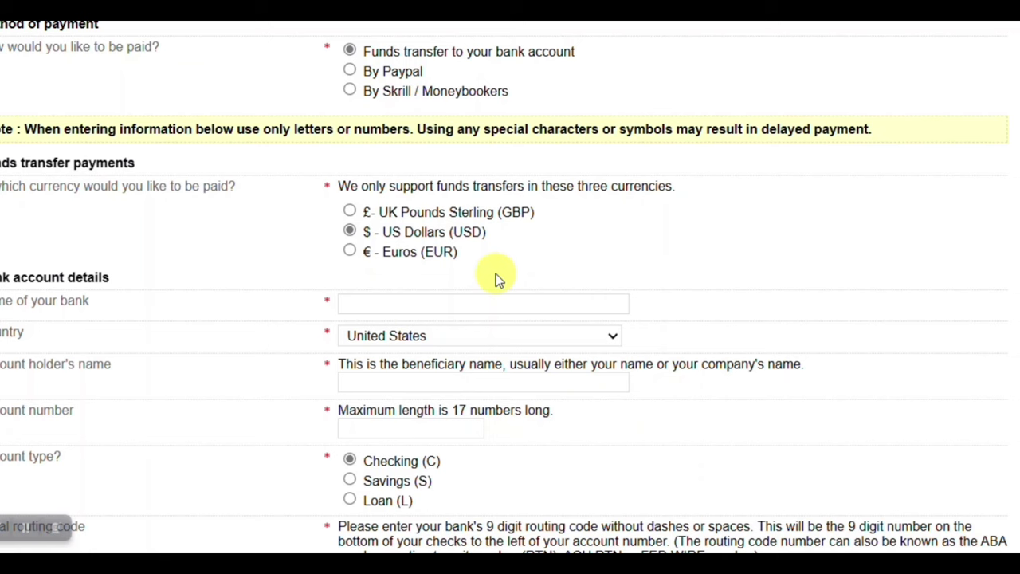
Review the PayPal and Skrill / Moneybookers payment options and look up Skrill in a web search
left_click(349, 71)
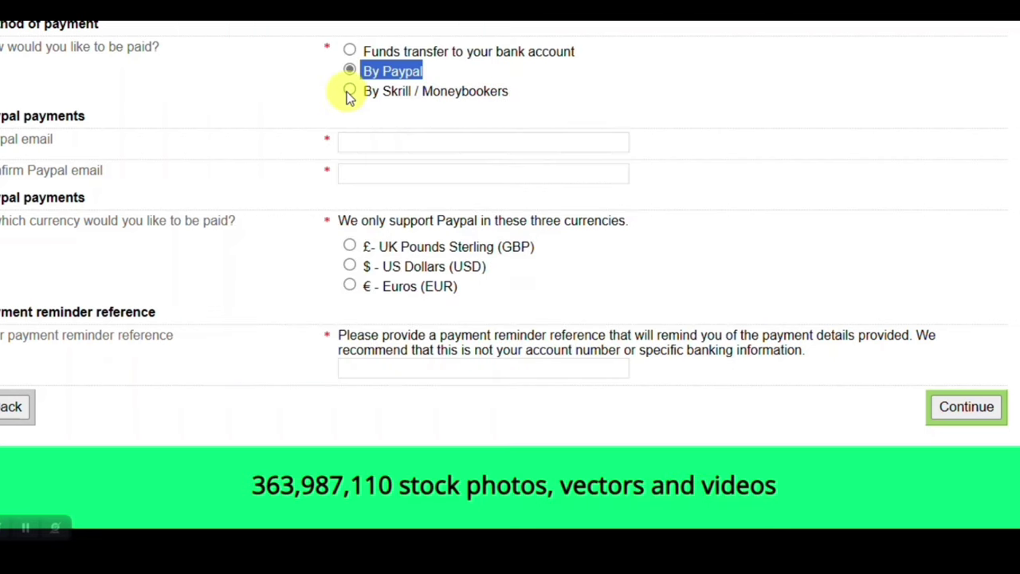
left_click(349, 90)
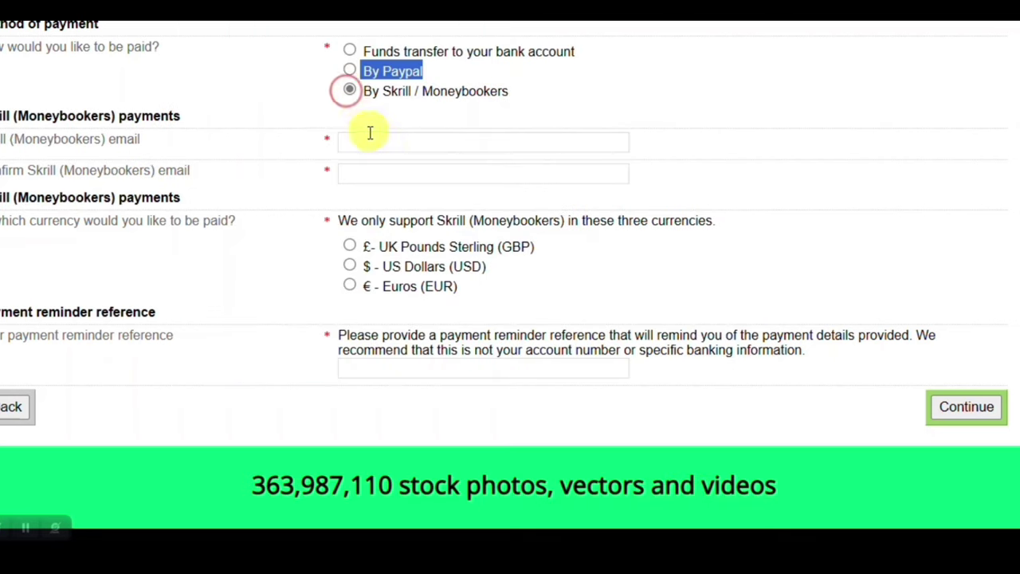
left_click_drag(412, 89, 353, 97)
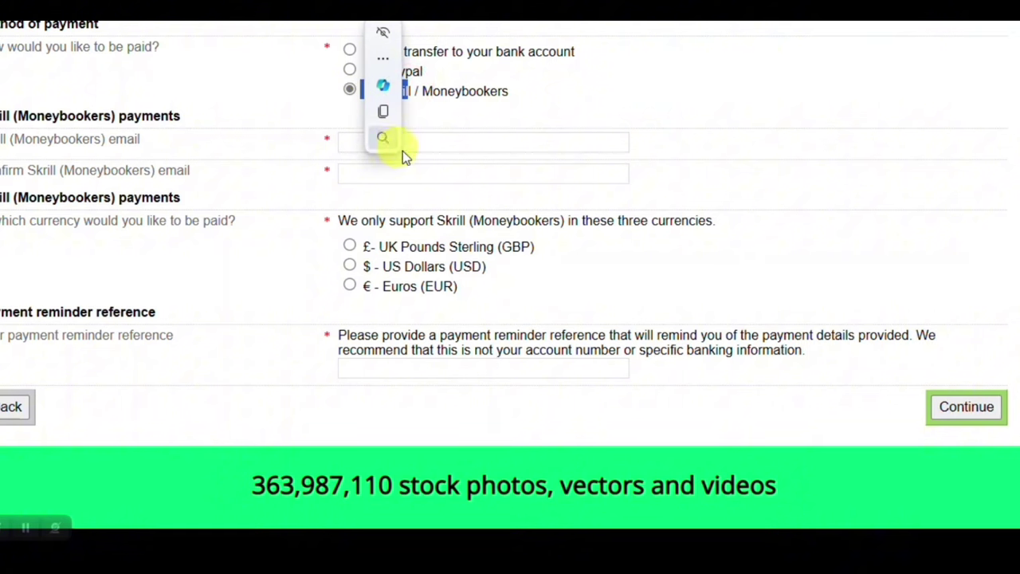
left_click(430, 148)
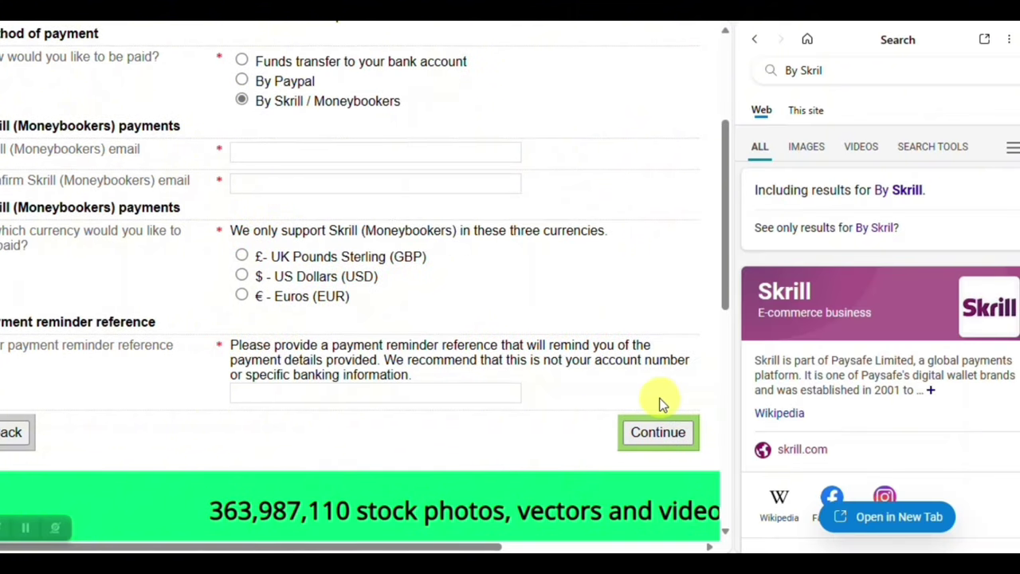
left_click(1015, 39)
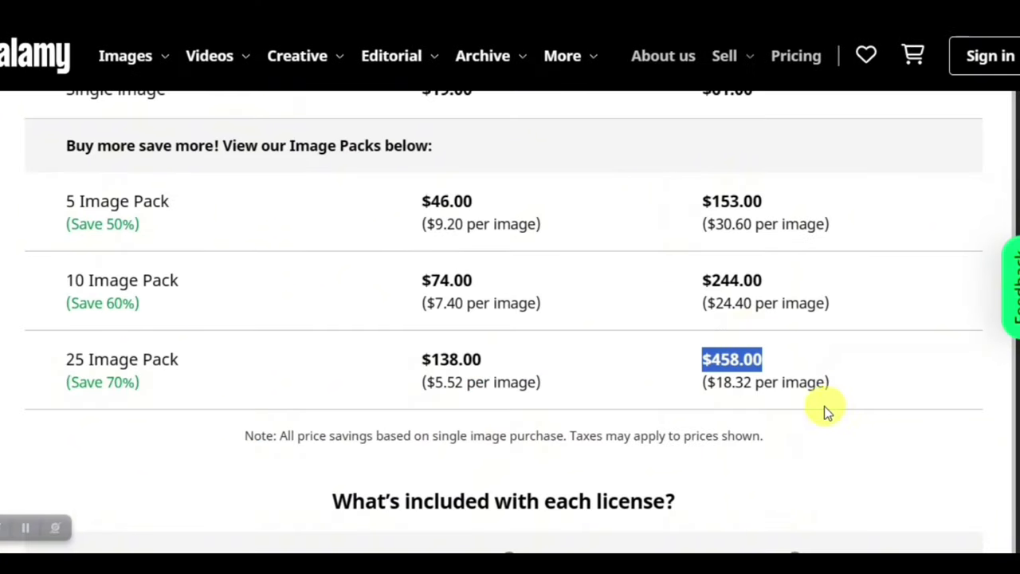
Examine the prices of the 25 Image Pack in Alamy's image pack pricing table
left_click(822, 396)
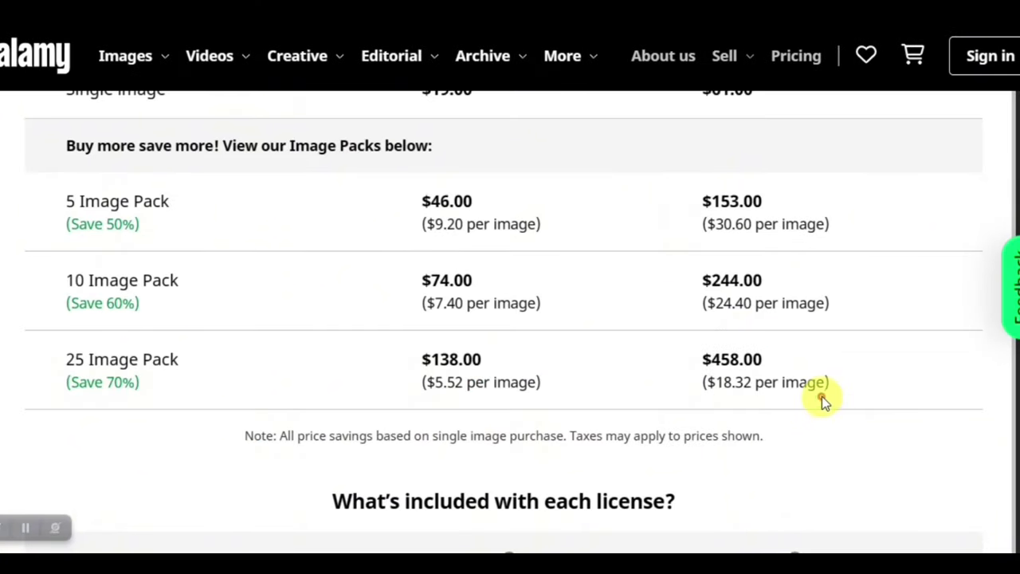
left_click_drag(770, 363, 698, 363)
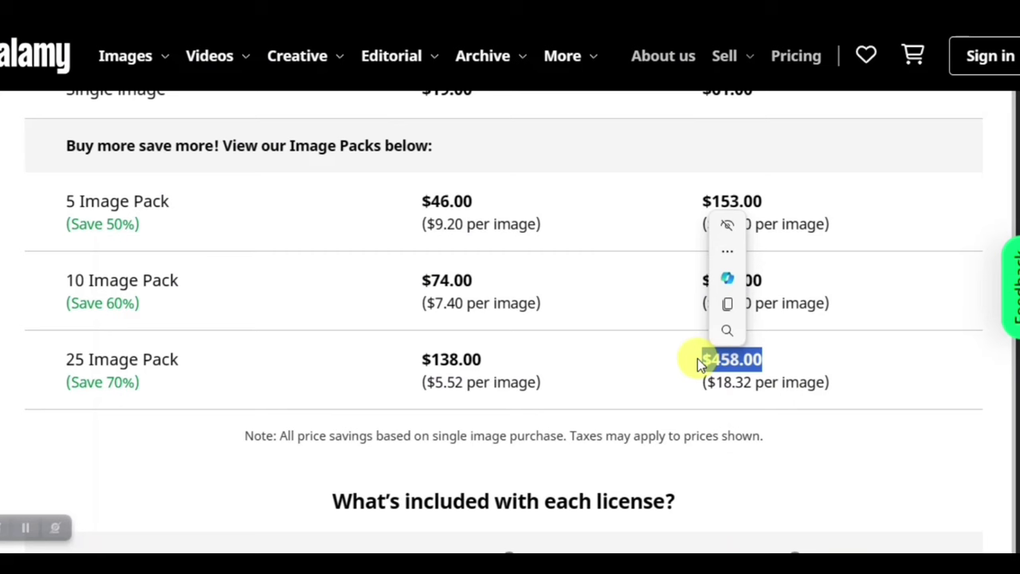
left_click_drag(207, 367, 63, 370)
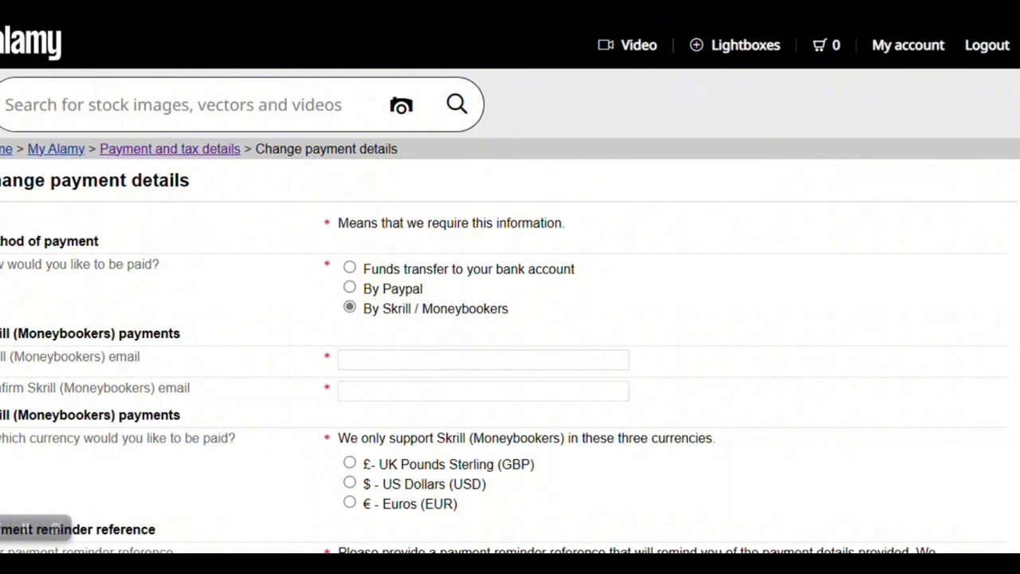
scroll(510, 287, "down", 10)
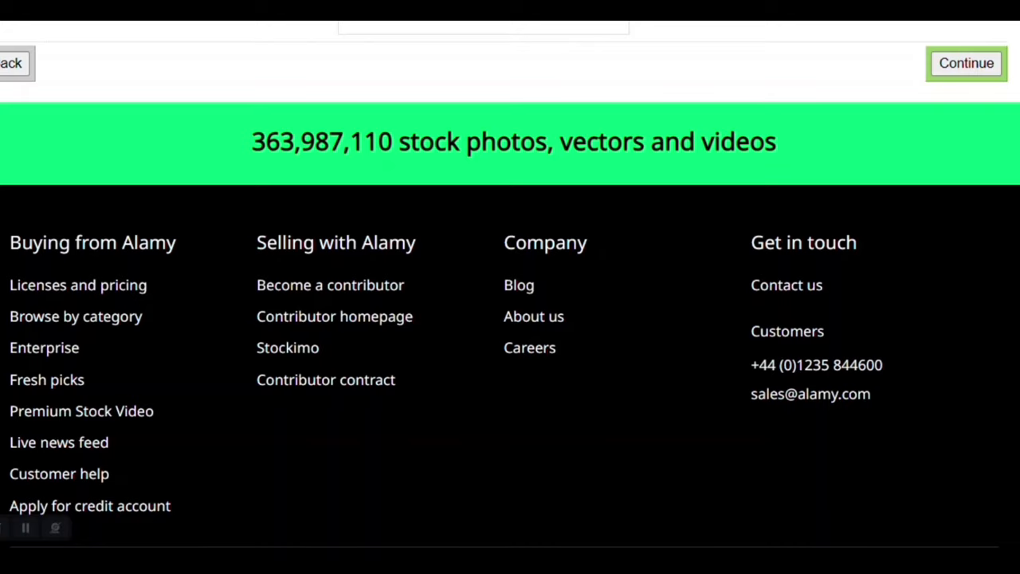
scroll(510, 287, "up", 10)
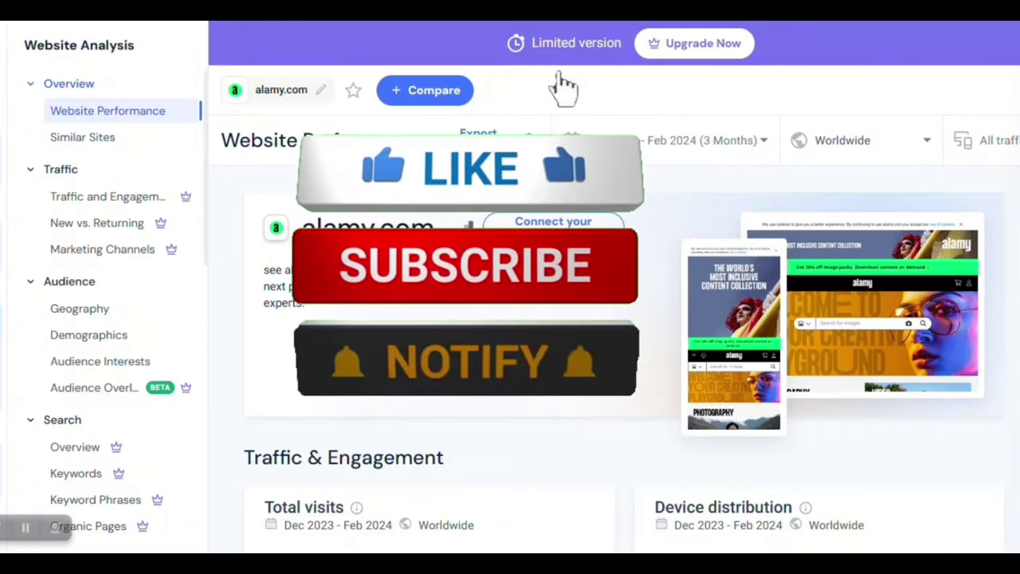
Examine alamy.com's total visits, rankings, bounce rate and pages per visit in the website performance report for Dec 2023 - Feb 2024
scroll(622, 334, "down", 4)
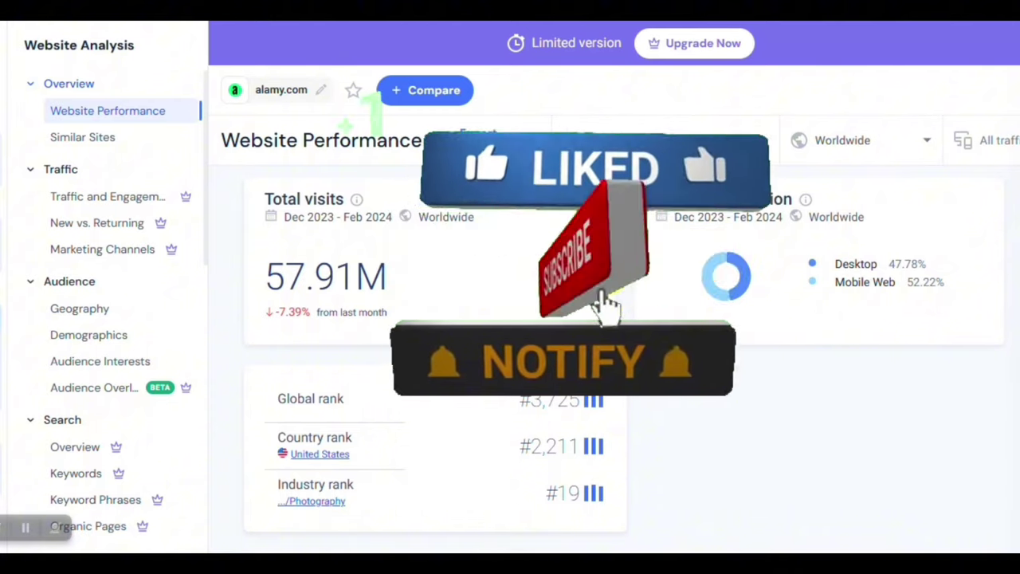
left_click_drag(394, 287, 248, 278)
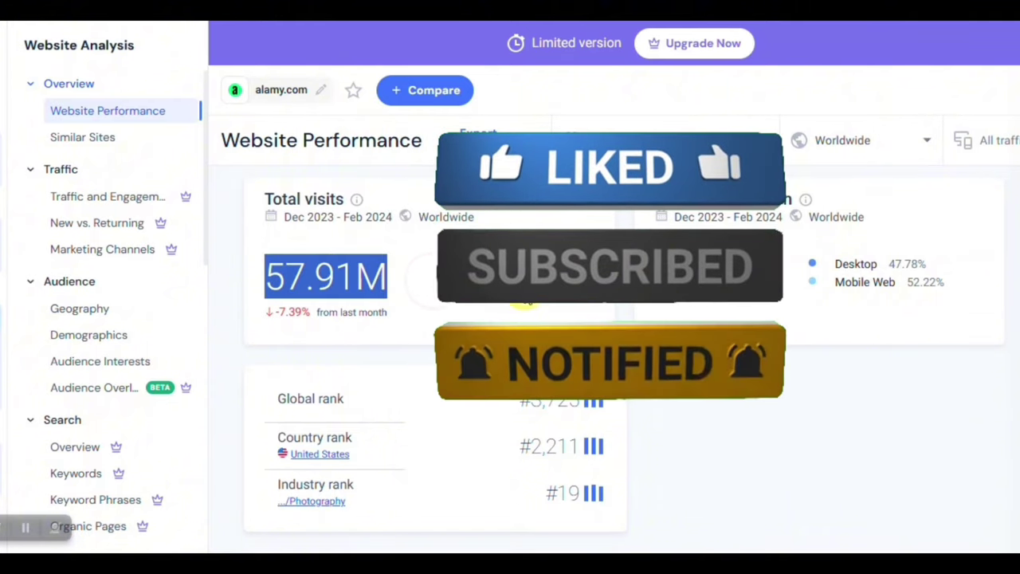
scroll(622, 343, "down", 5)
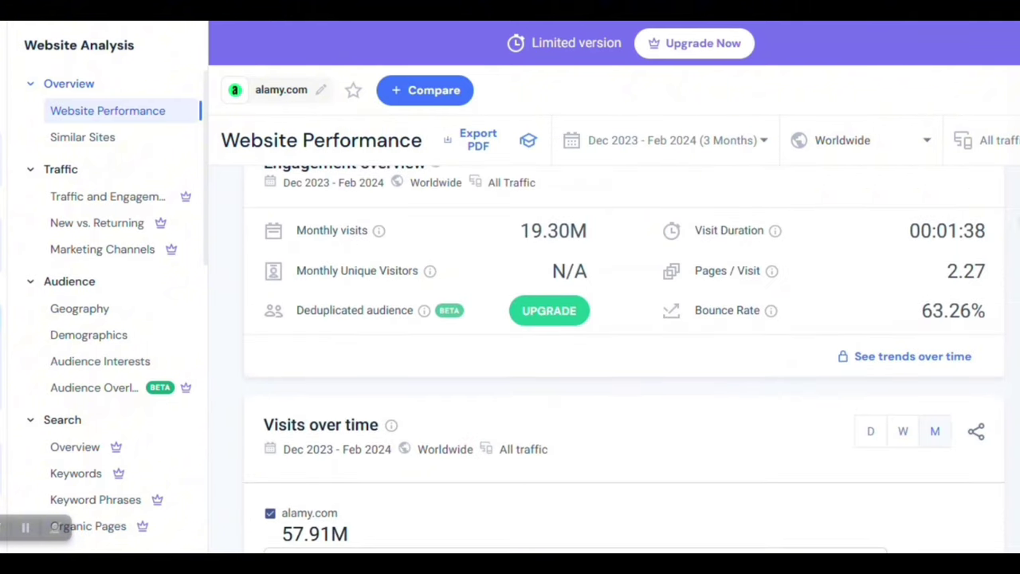
left_click_drag(1001, 310, 917, 314)
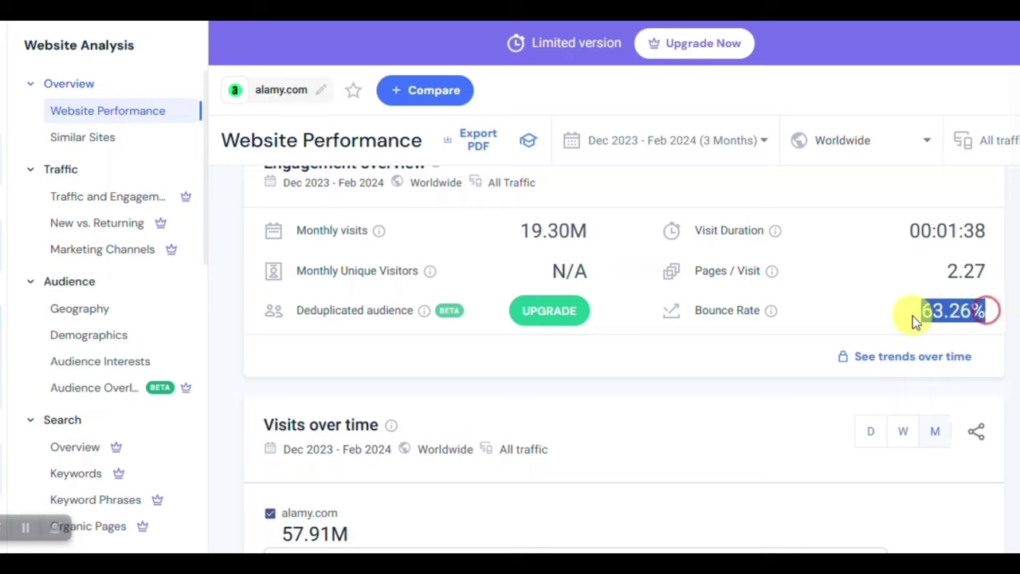
left_click(996, 271)
left_click_drag(996, 271, 954, 279)
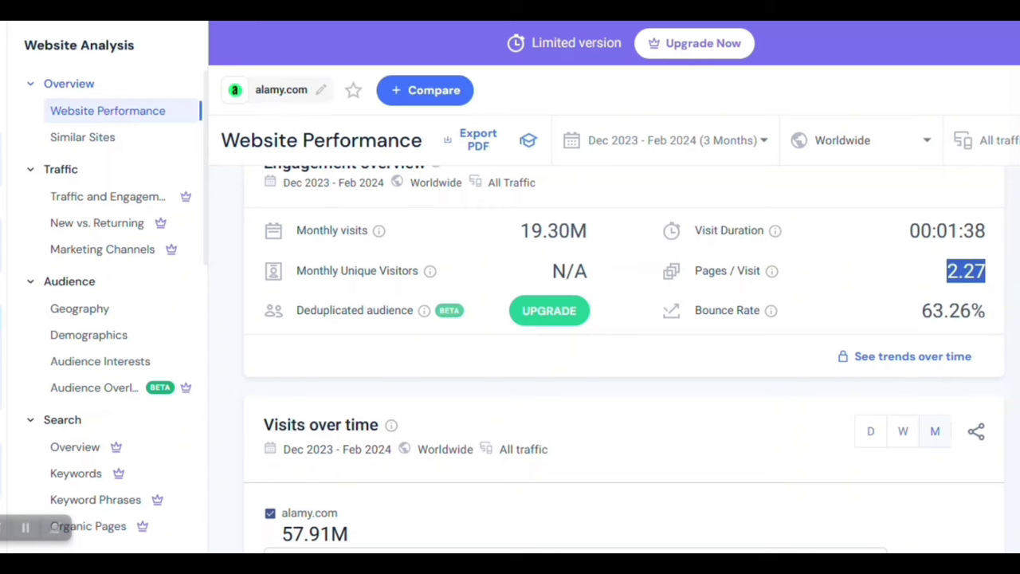
scroll(624, 358, "up", 8)
scroll(624, 359, "down", 2)
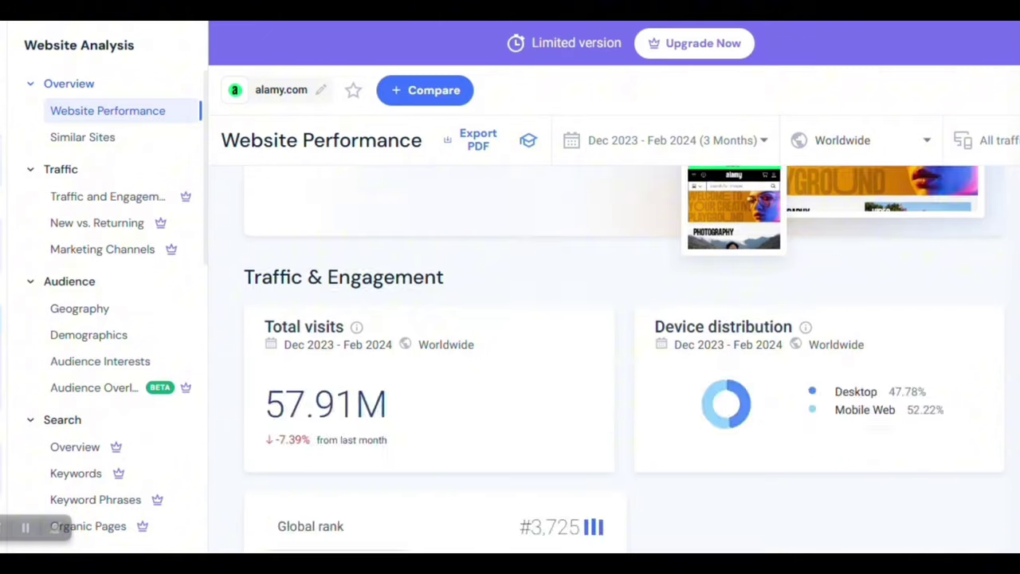
scroll(624, 359, "down", 6)
left_click(429, 107)
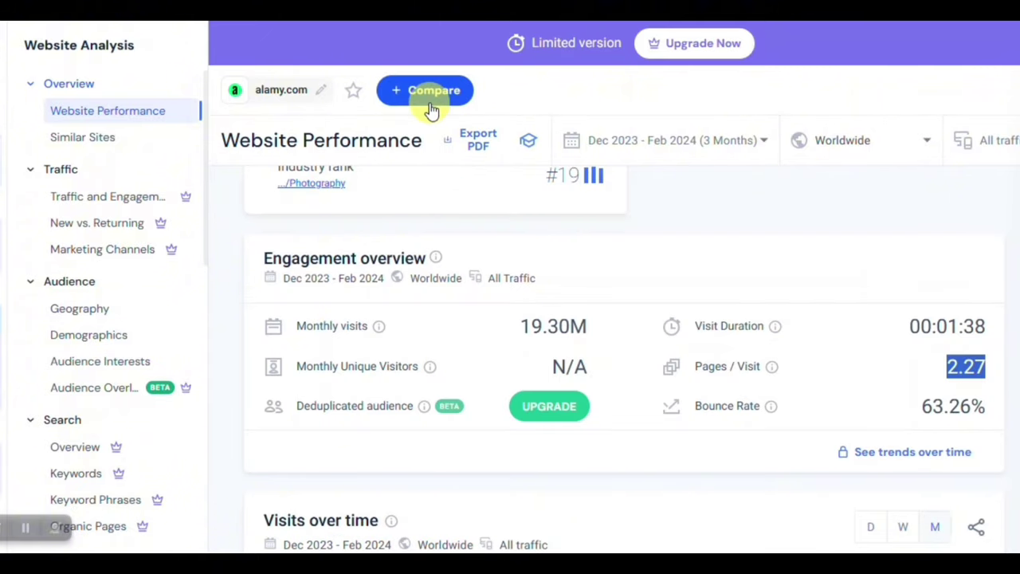